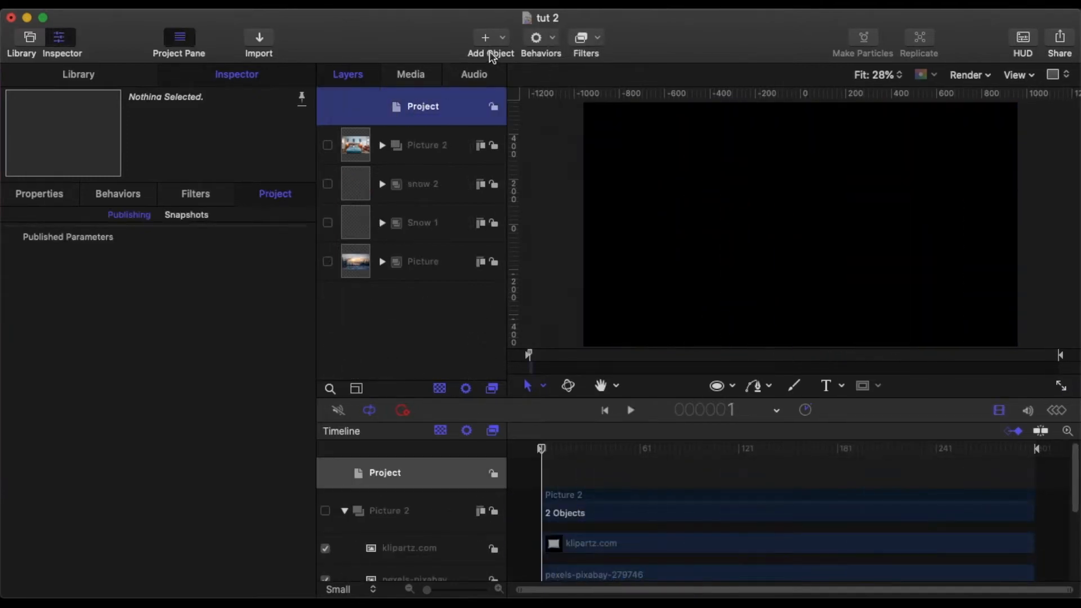
Add a new group to the project and draw a small circle in it, slightly off the canvas centre
left_click(503, 38)
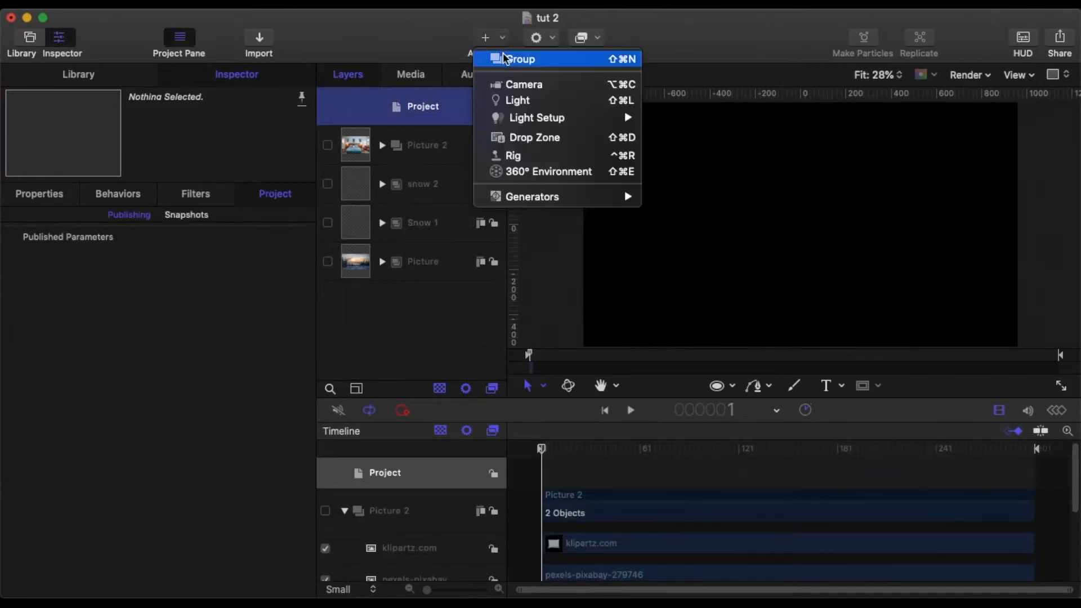
left_click(506, 59)
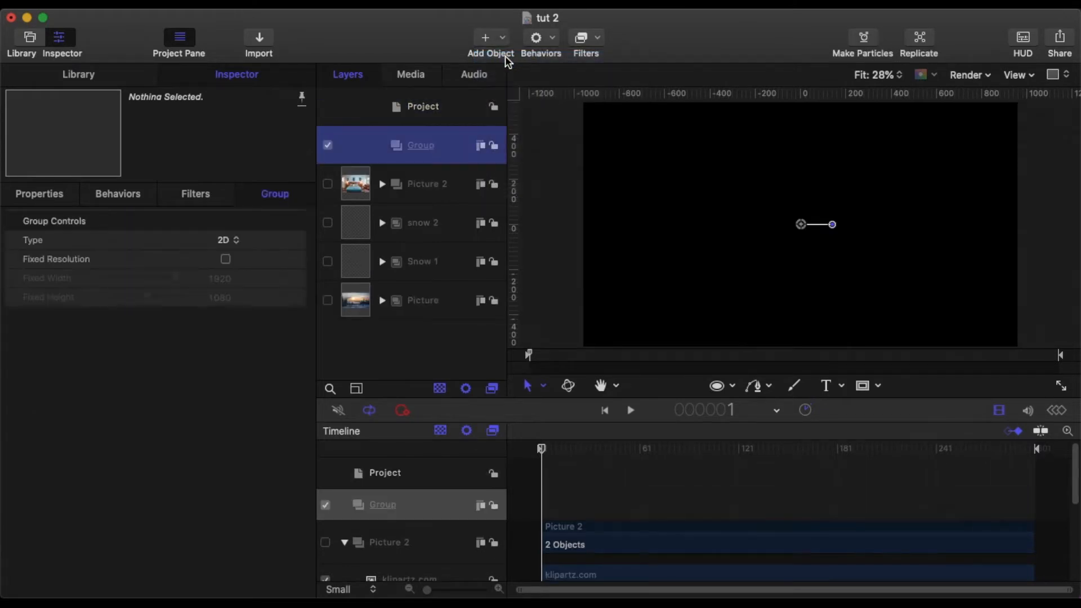
left_click(716, 387)
left_click_drag(764, 208, 780, 223)
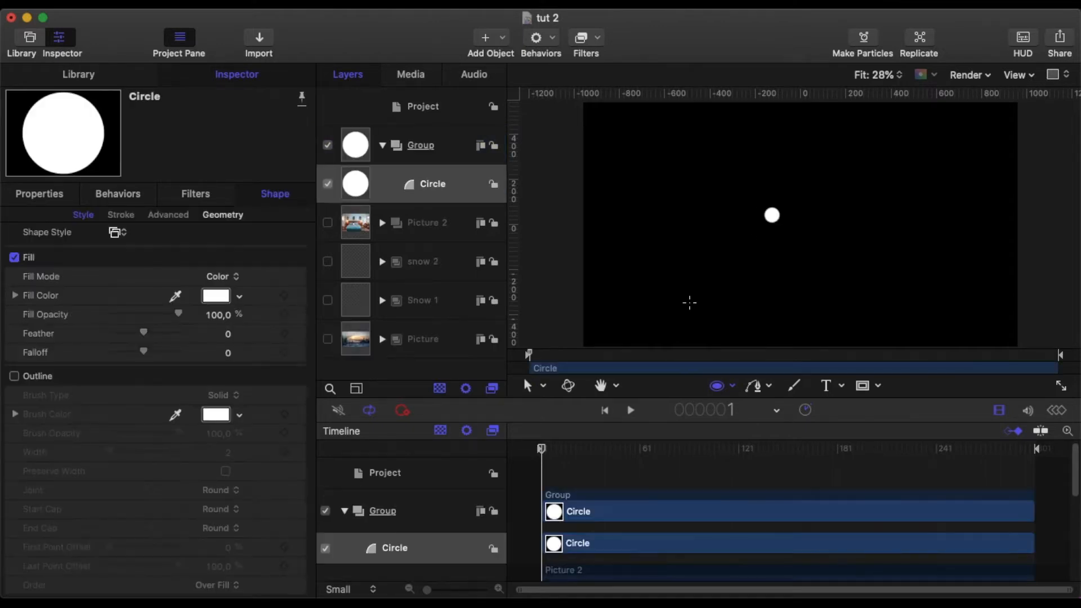
Reset the circle's position so it sits at the centre of the canvas
left_click(44, 197)
left_click(300, 242)
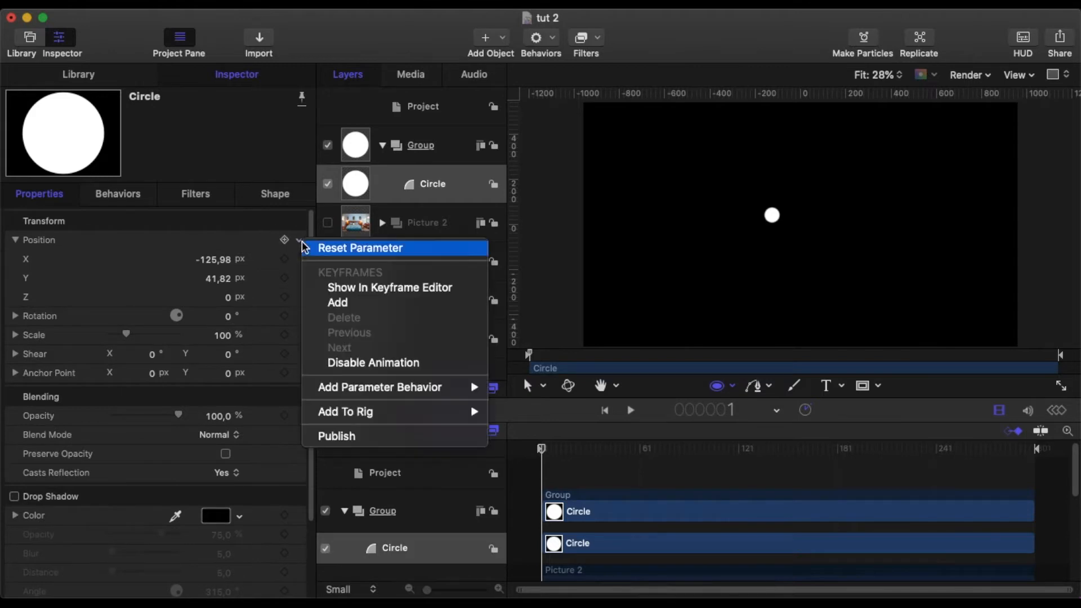
left_click(315, 249)
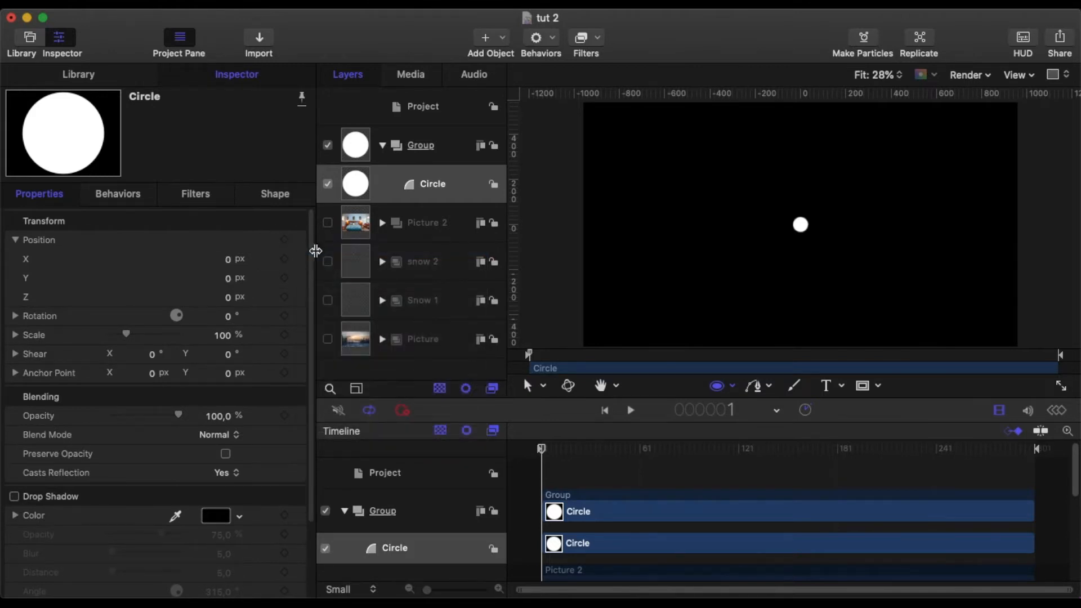
Make a particle emitter from the circle and move the playhead to frame 125 to preview the particles
left_click(865, 38)
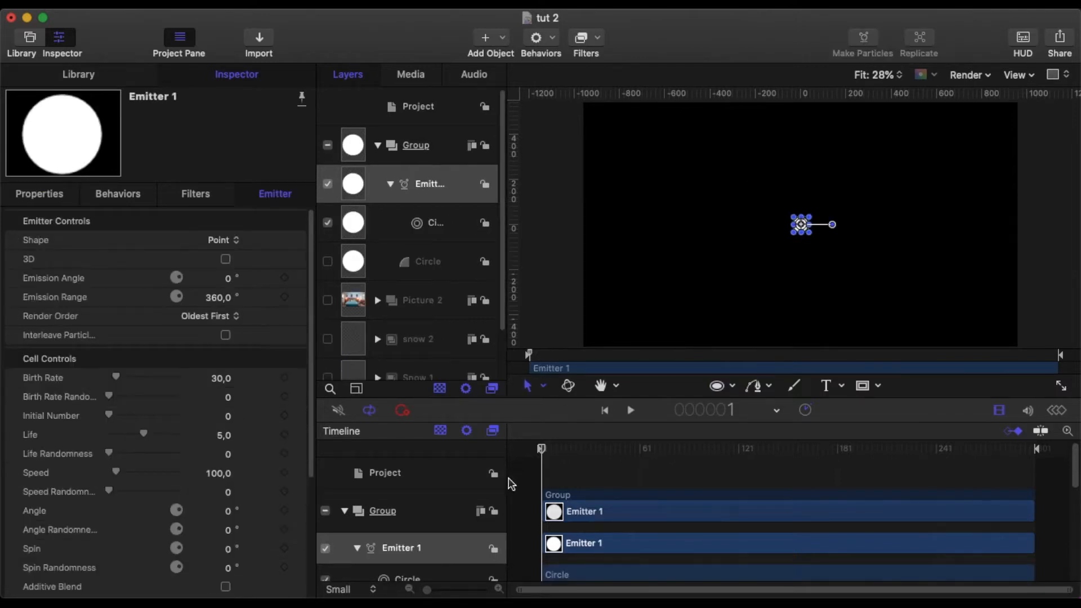
left_click(527, 519)
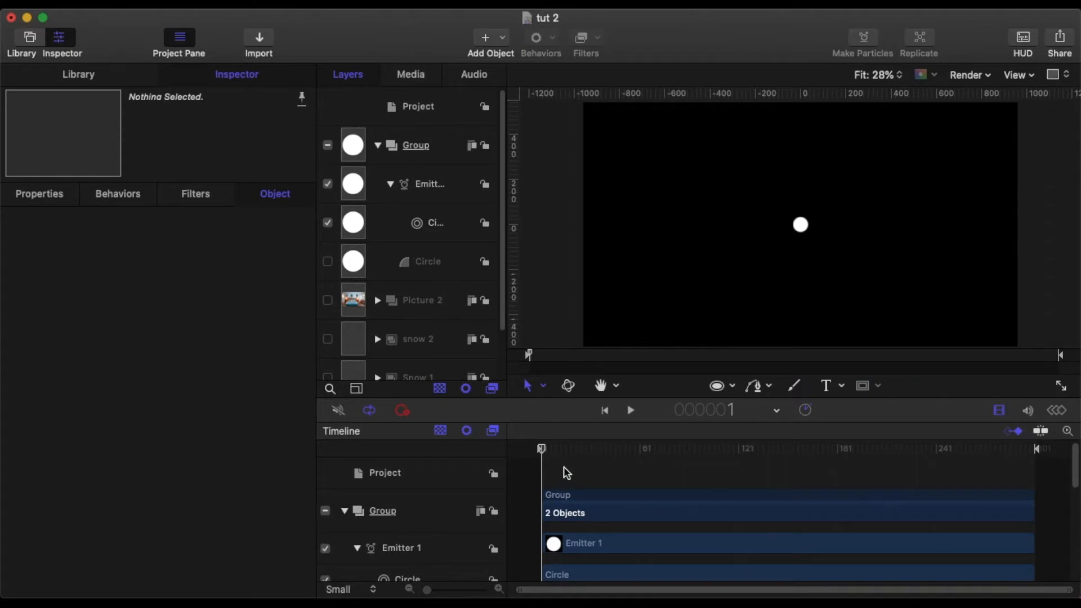
left_click_drag(544, 451, 746, 450)
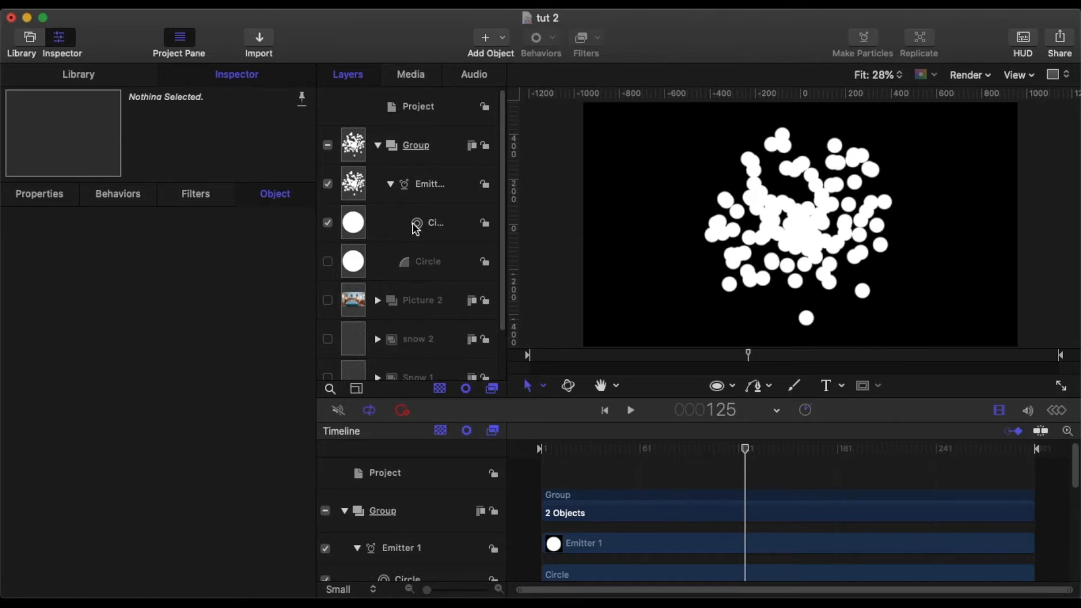
Select the circle's emitter and examine its emitter and cell control parameters
left_click(427, 188)
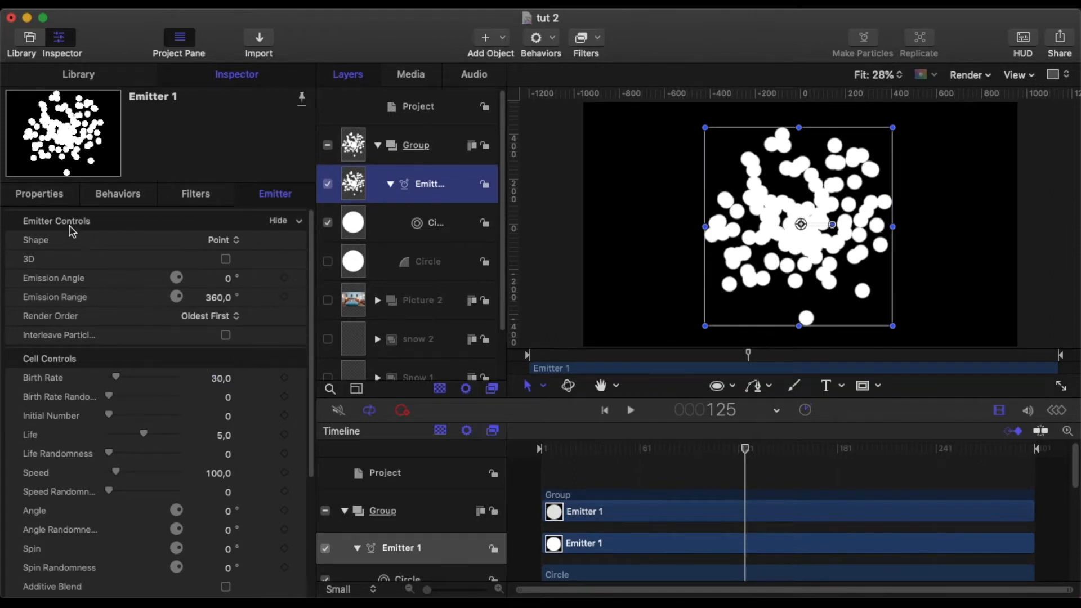
scroll(144, 368, "down", 5)
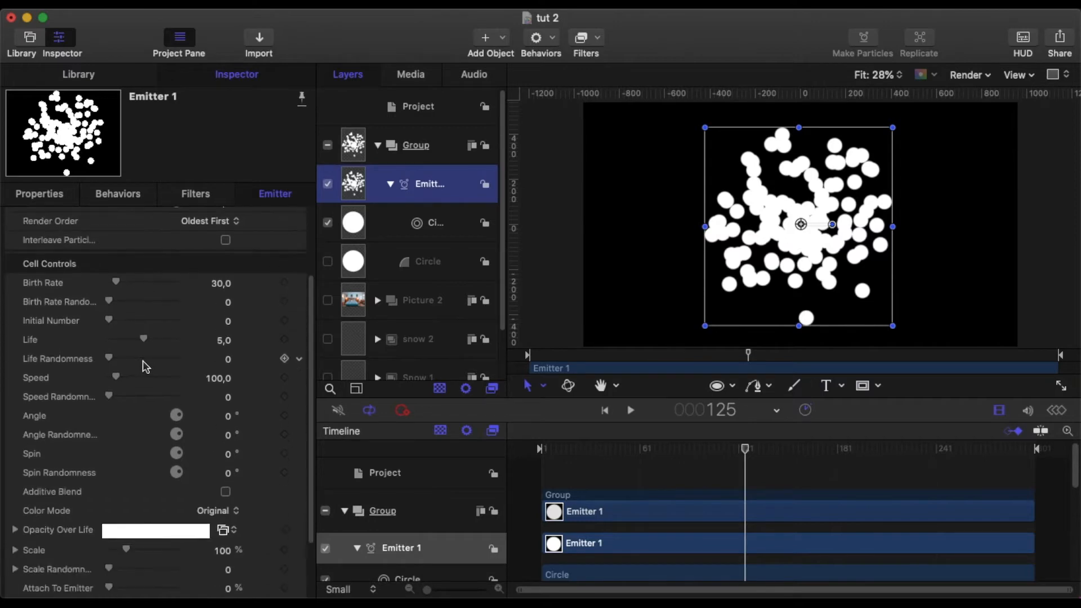
scroll(146, 367, "up", 3)
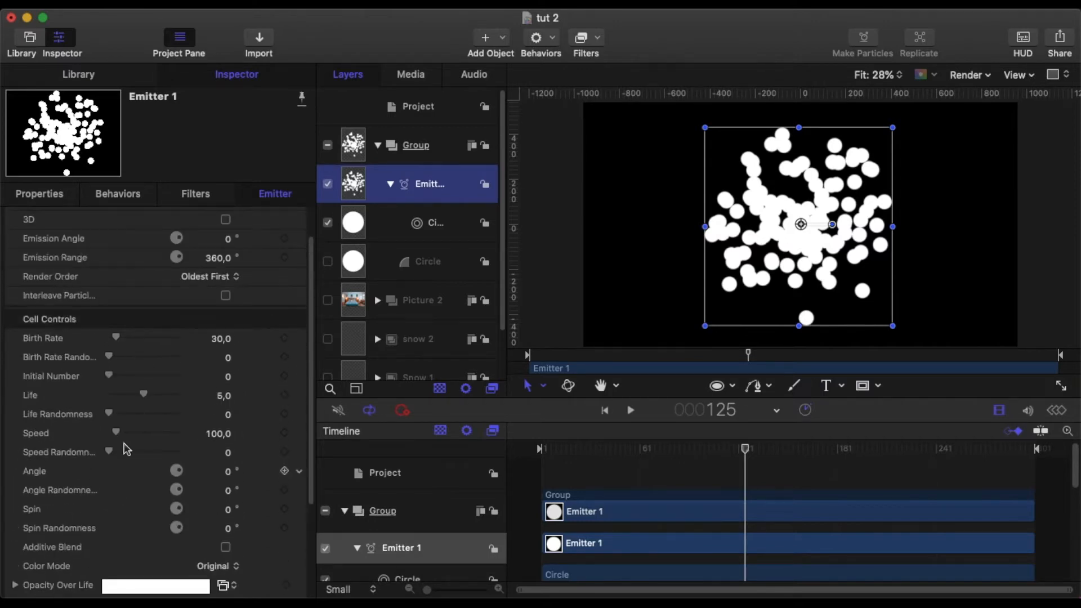
scroll(149, 370, "down", 3)
scroll(150, 394, "up", 3)
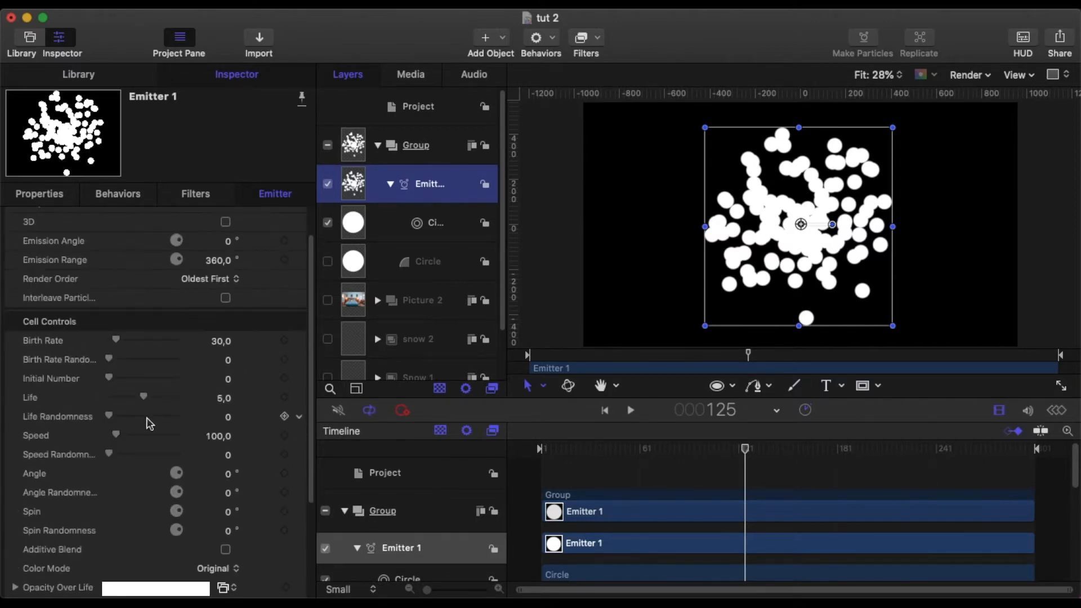
scroll(241, 435, "up", 1)
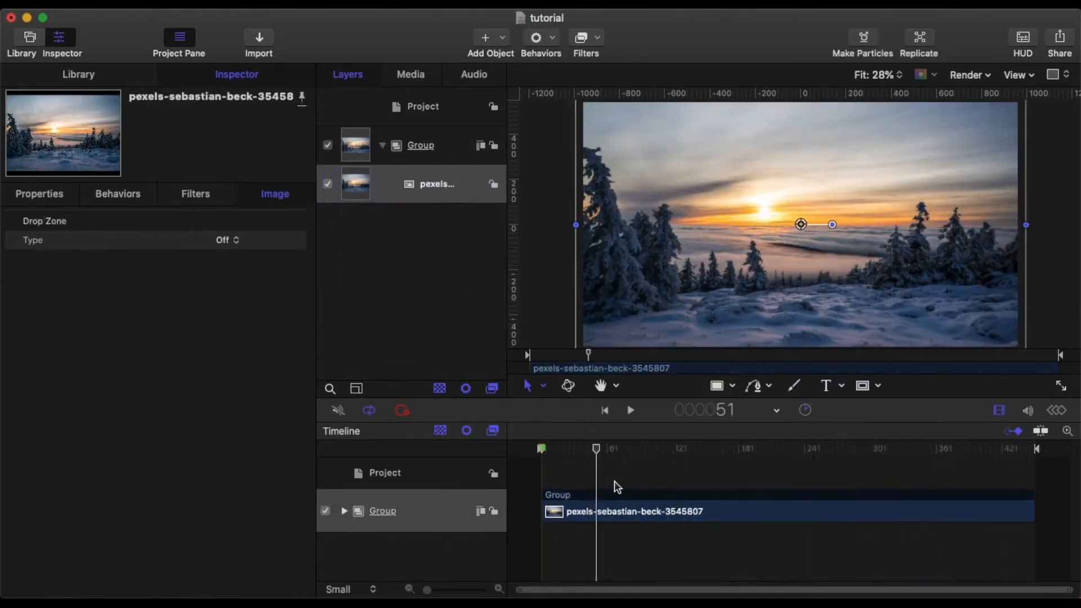
In the tutorial project, return the playhead to frame 1, collapse the picture group and add a new group
left_click_drag(614, 482, 529, 532)
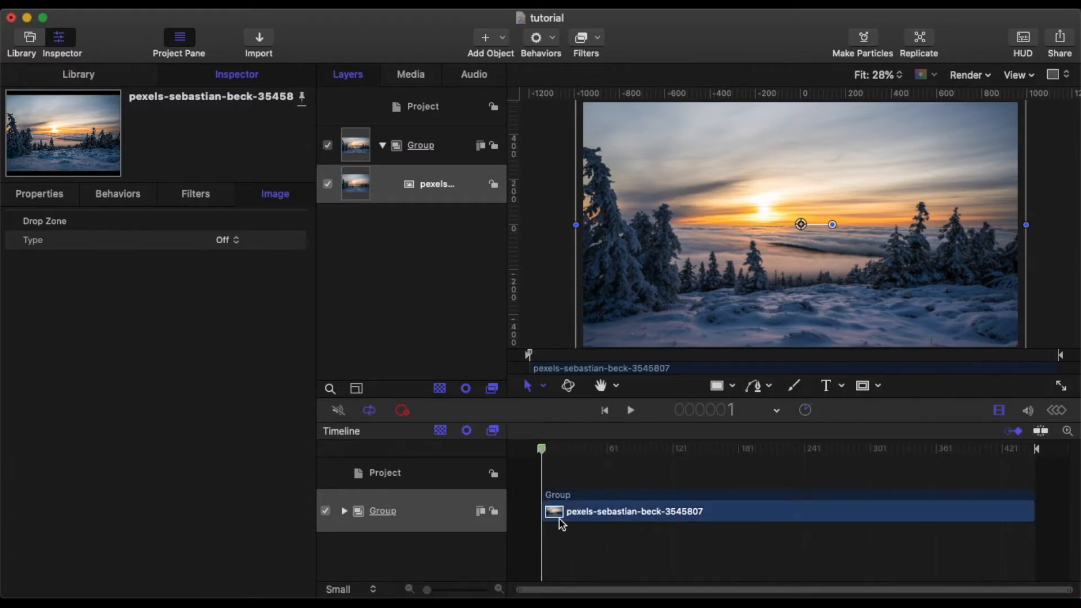
left_click(381, 145)
right_click(419, 227)
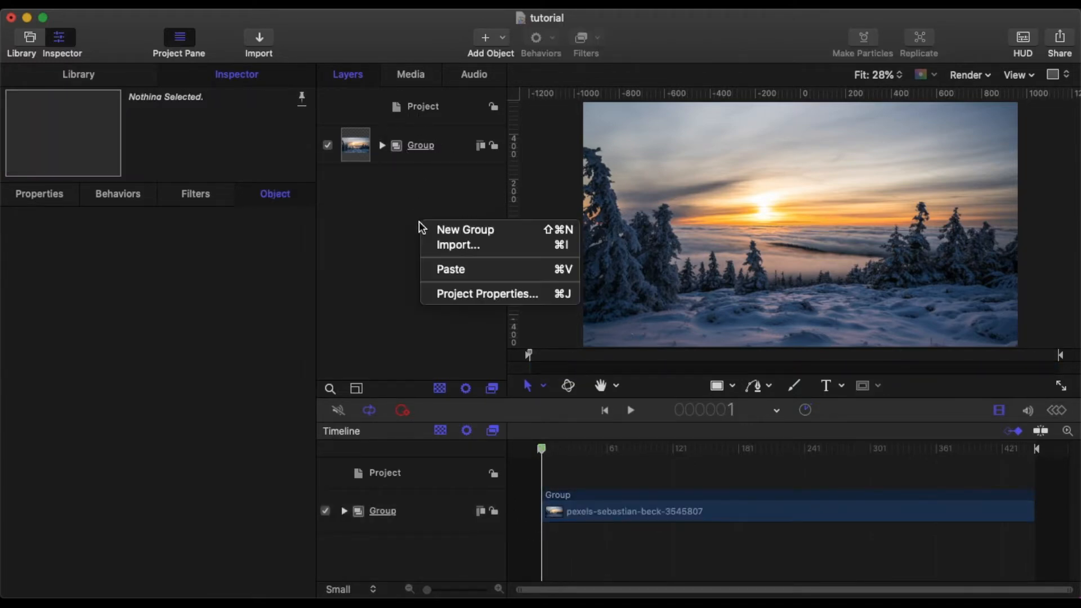
left_click(437, 230)
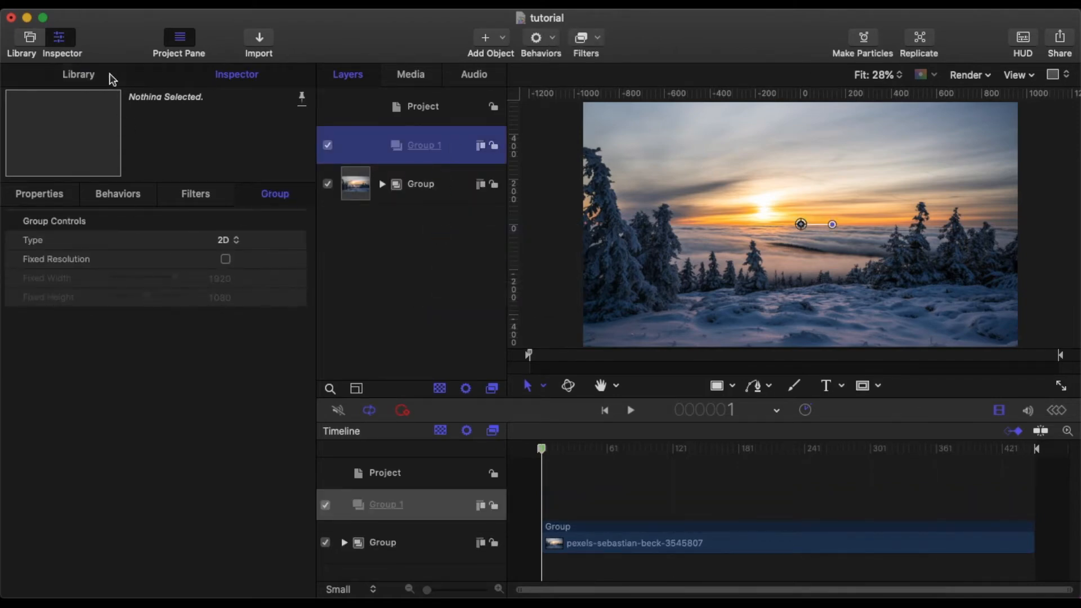
Add Blur01.png from the library to the new group and reset its position
left_click(112, 79)
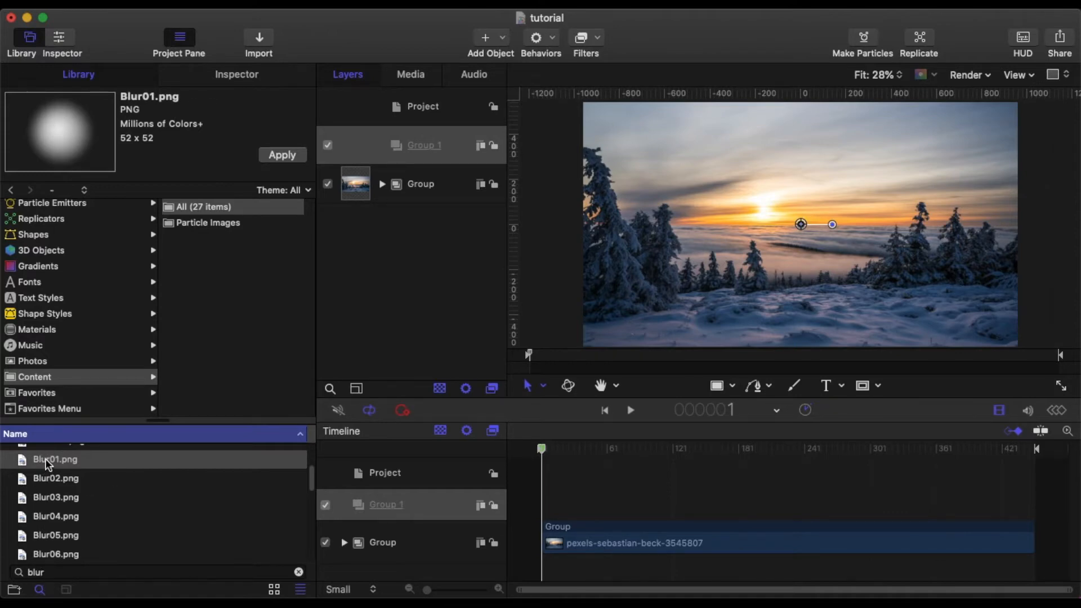
left_click_drag(42, 457, 433, 148)
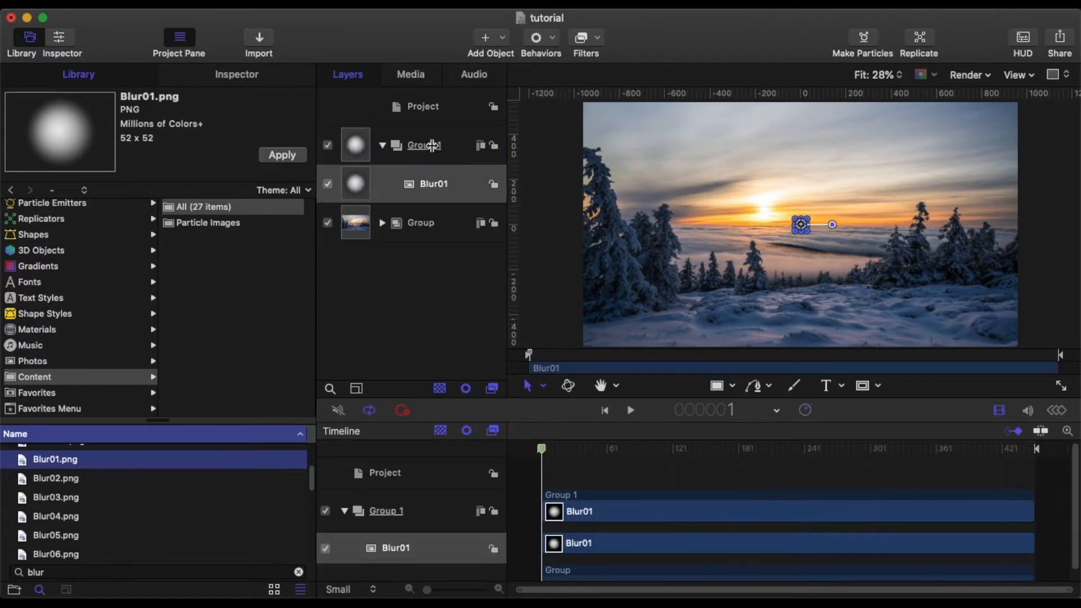
left_click(211, 80)
left_click(39, 194)
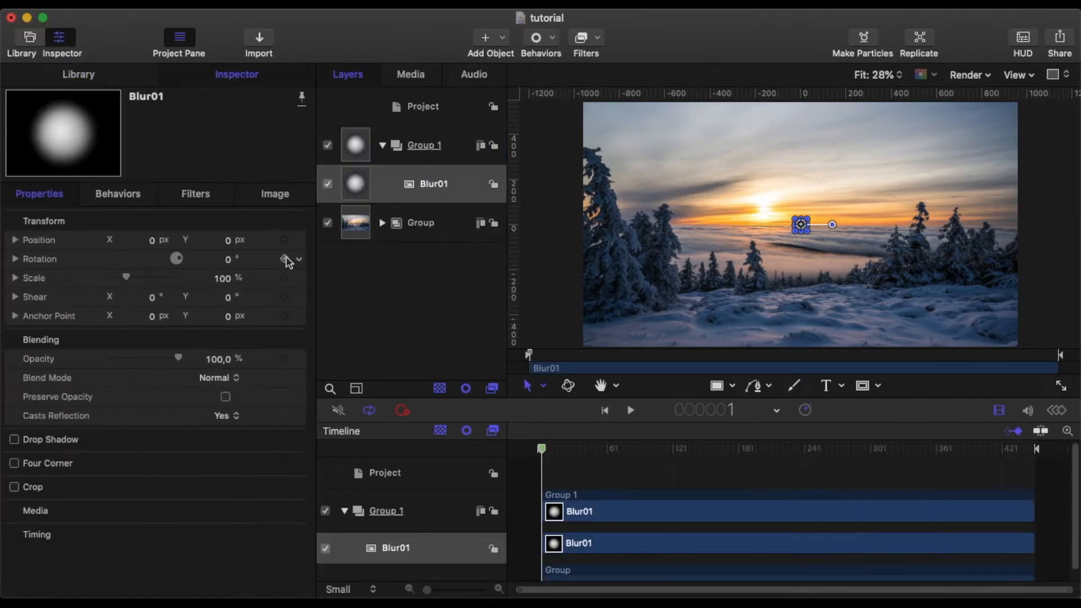
left_click(297, 243)
left_click(316, 247)
Make a particle emitter from Blur01 and set the emitter shape to Line
left_click(864, 39)
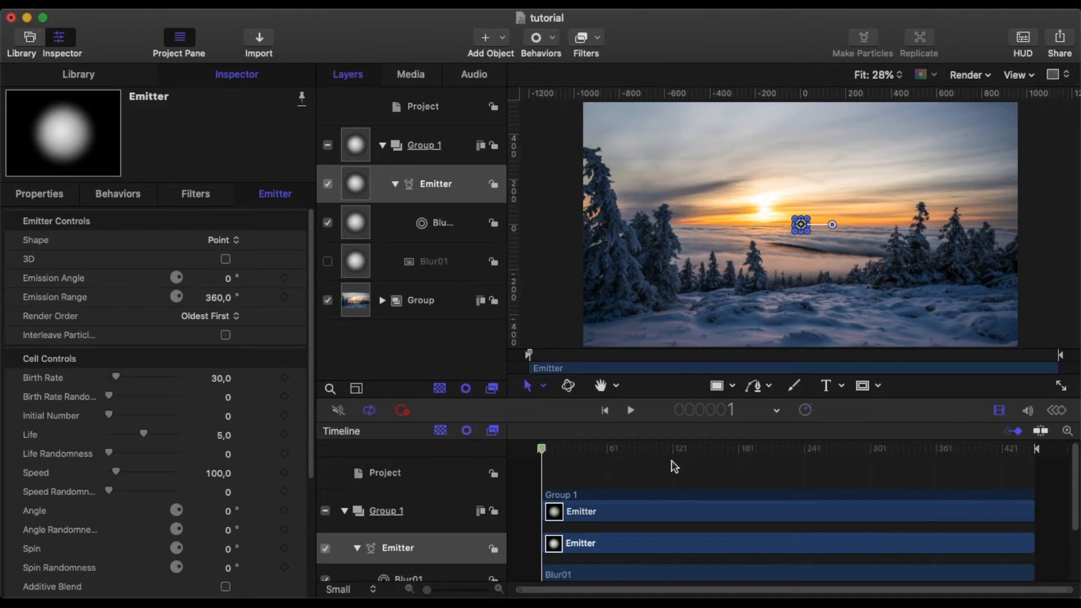
left_click_drag(541, 450, 502, 468)
left_click(224, 242)
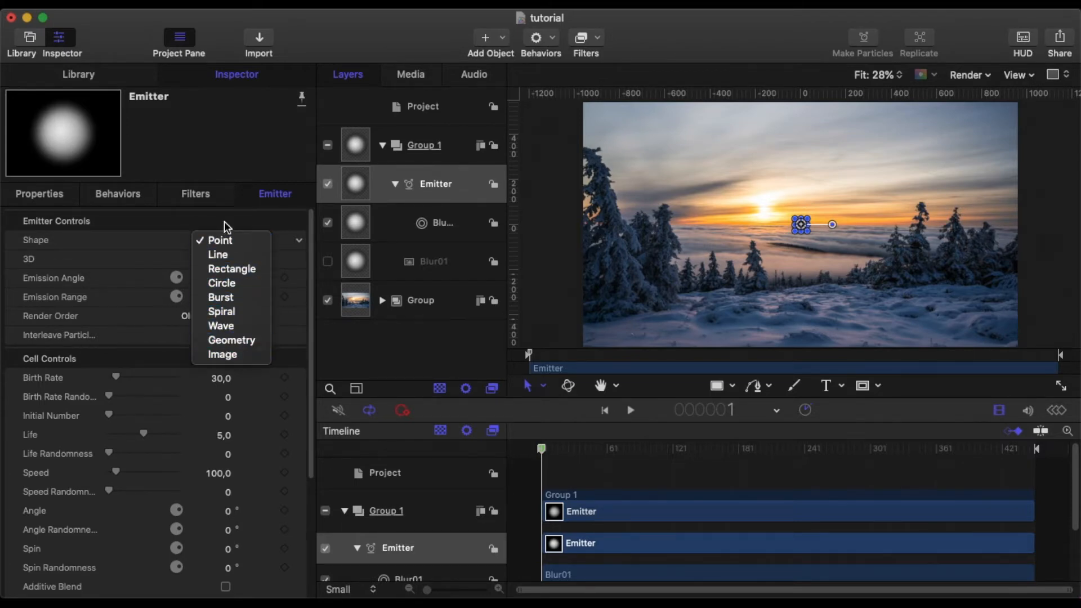
left_click(223, 259)
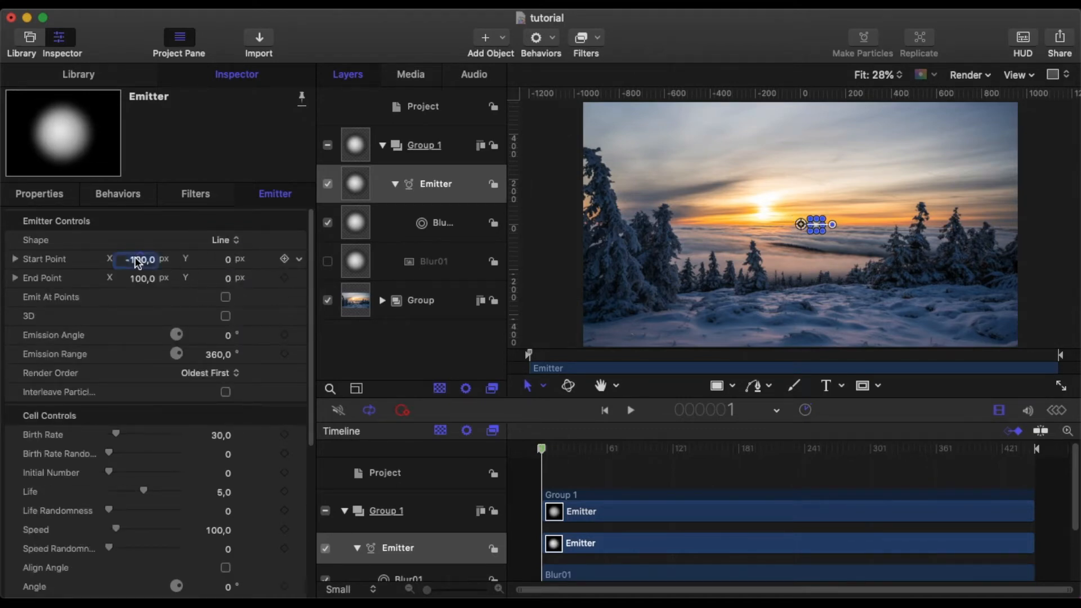
Set the line emitter's start point to X -450, Y 625 px and its end point to X 1280, Y 450 px
type("-450")
left_click(228, 261)
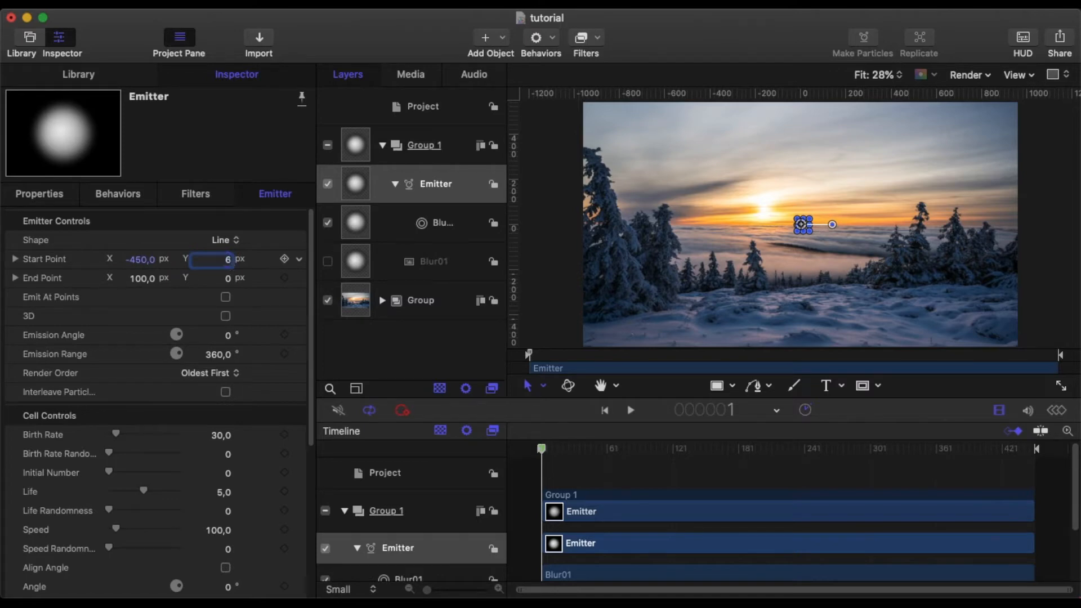
type("625")
left_click(138, 278)
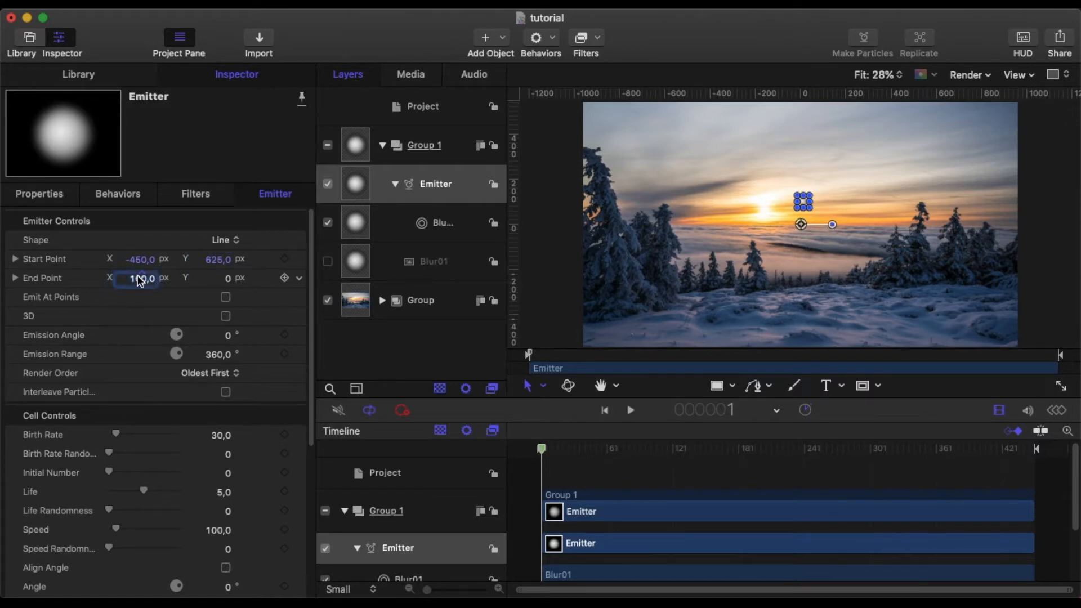
type("1280")
left_click(231, 280)
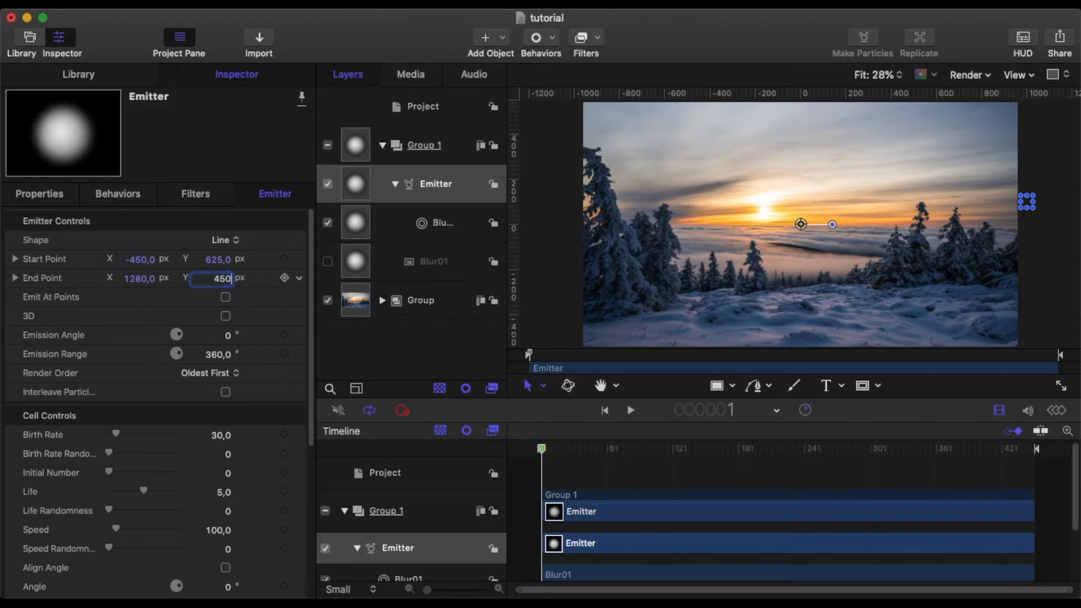
key("Return")
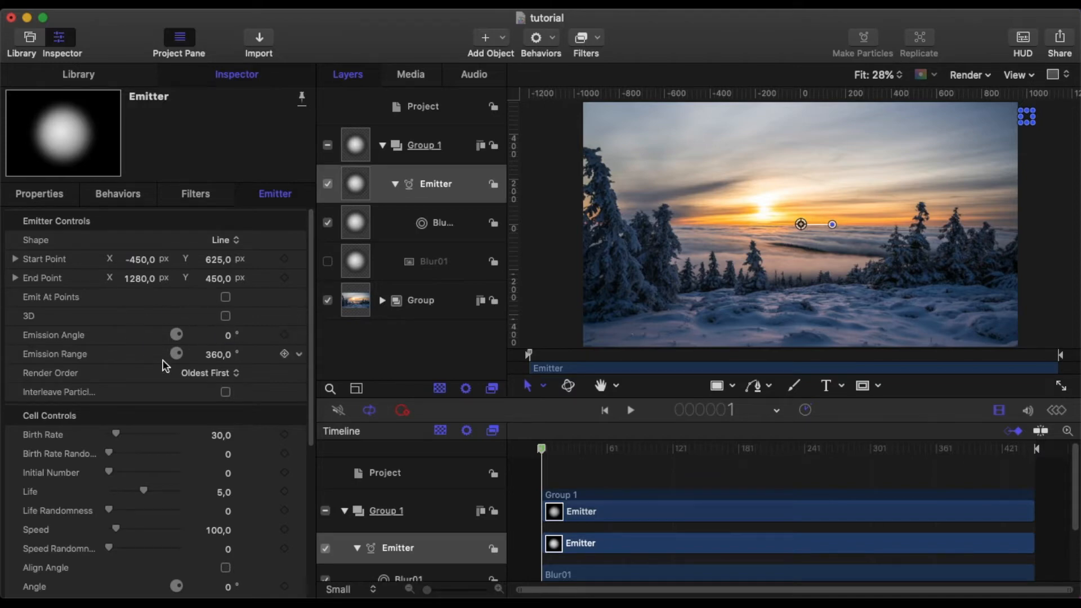
Enable Emit At Points for the emitter, with 40 points and an offset of -16%
left_click(226, 299)
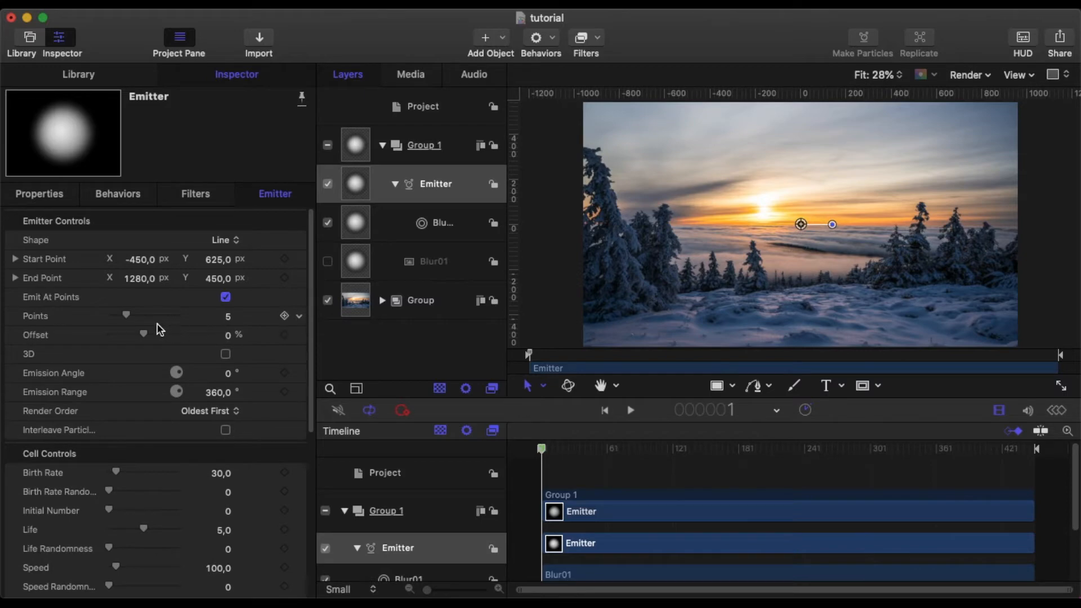
left_click(228, 318)
type("40")
key("Return")
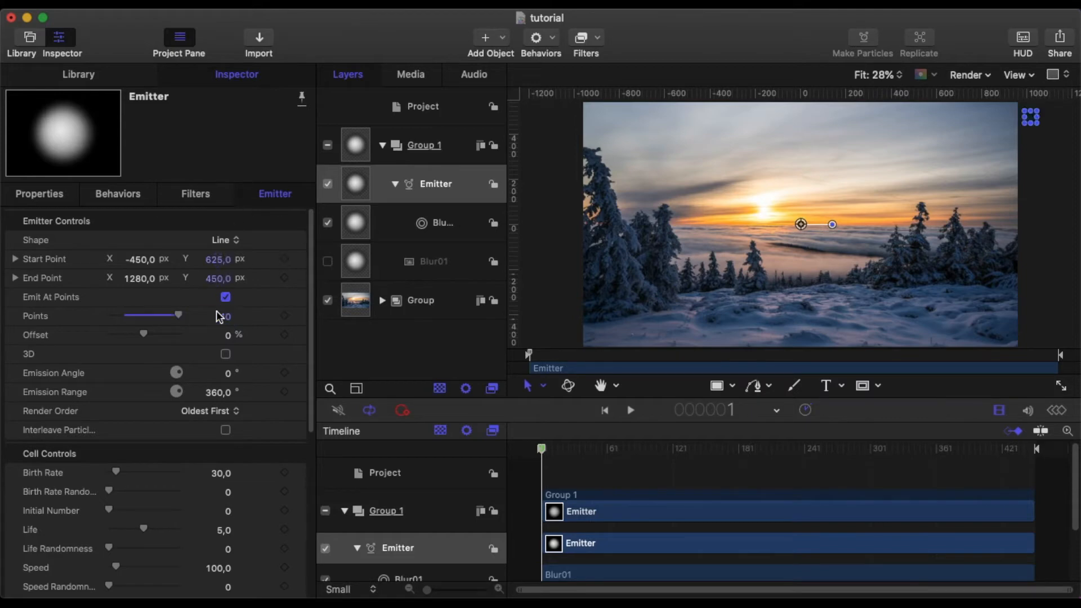
left_click(228, 336)
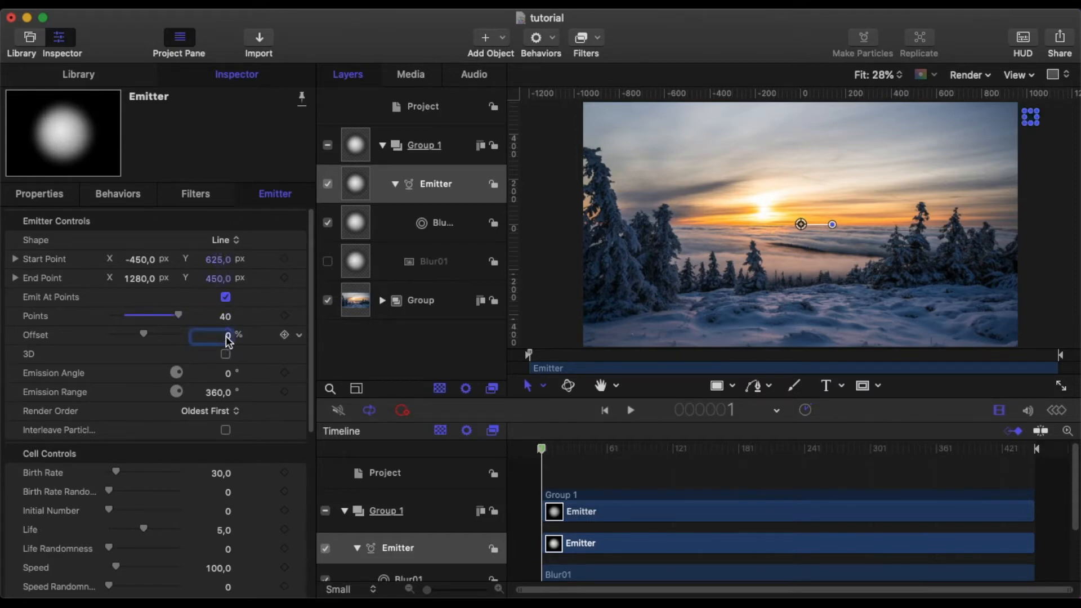
type("-16")
key("Return")
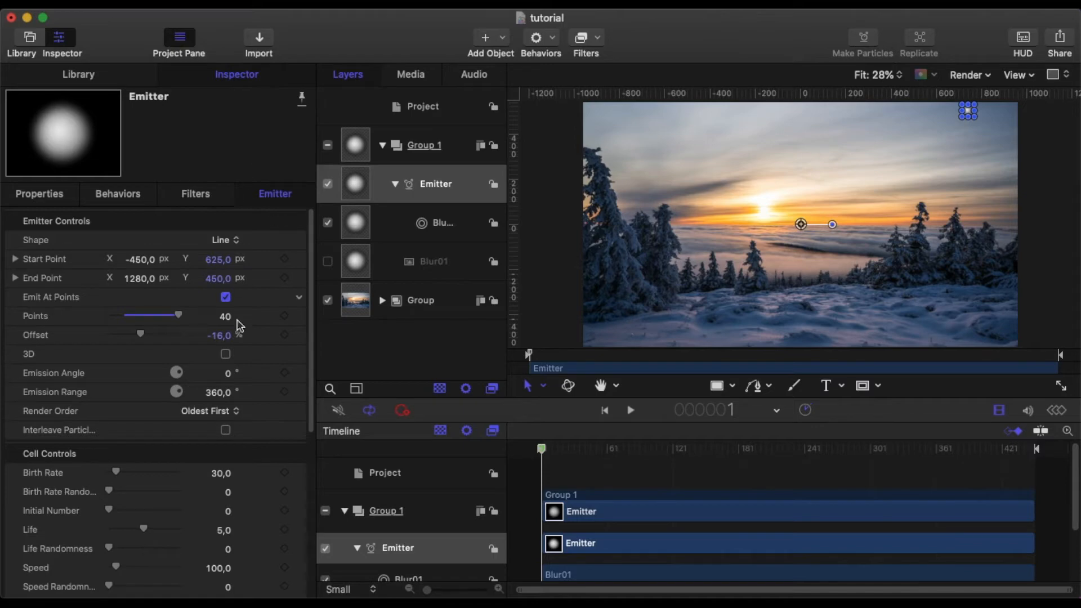
Set the emitter's emission angle to 360° and its emission range to 25°
scroll(234, 444, "down", 2)
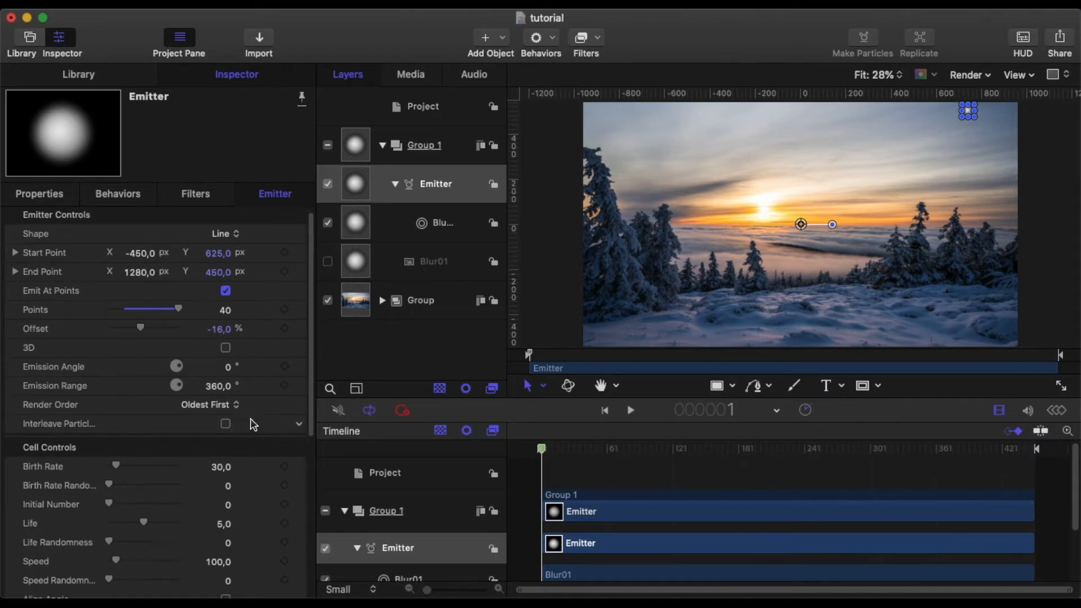
left_click(229, 355)
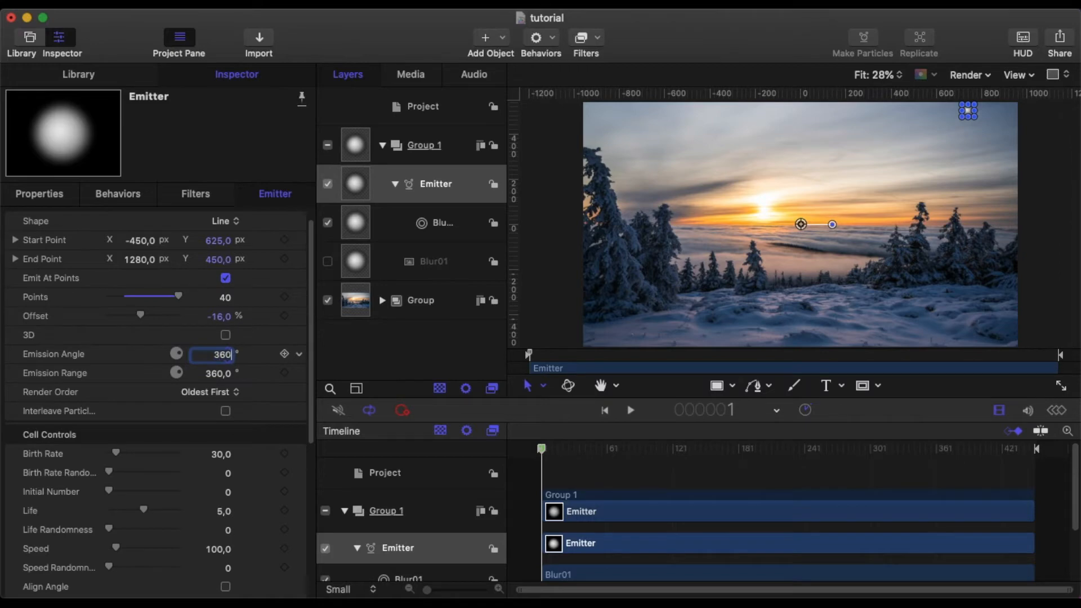
left_click(224, 374)
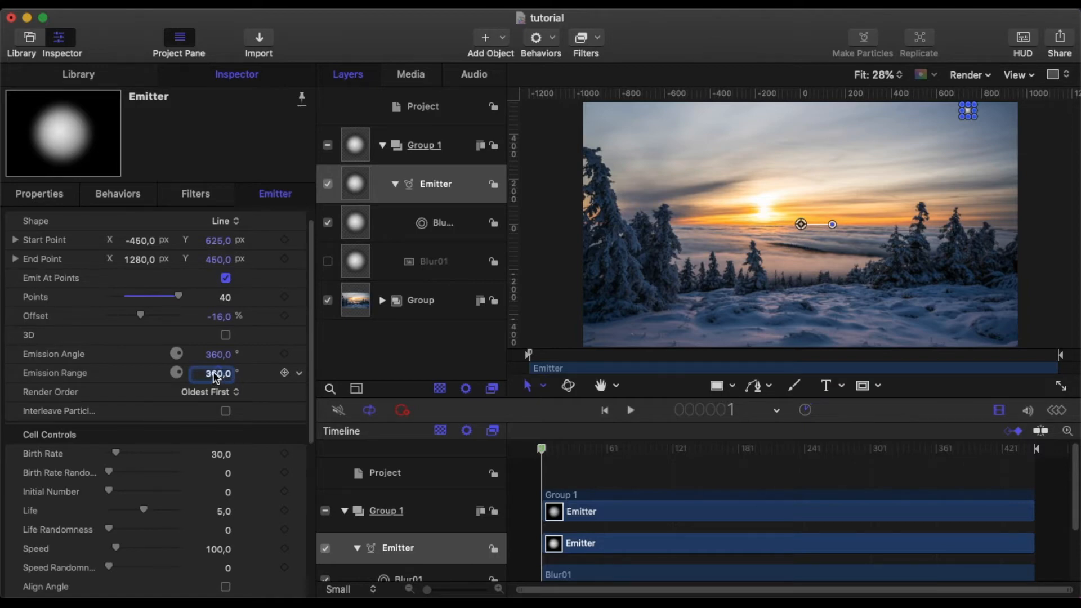
type("25")
key("Return")
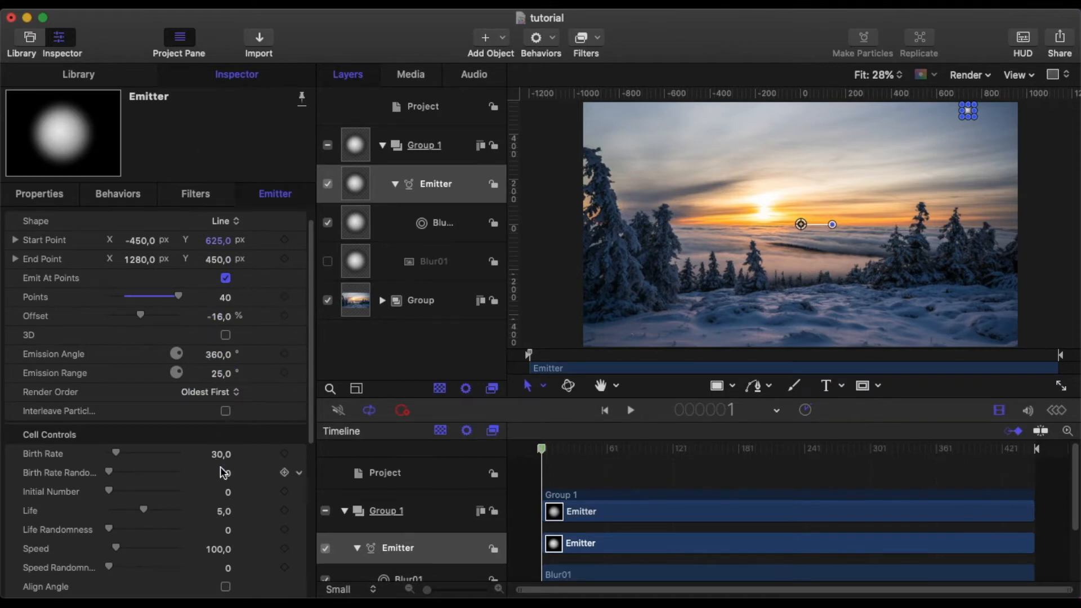
scroll(250, 353, "down", 5)
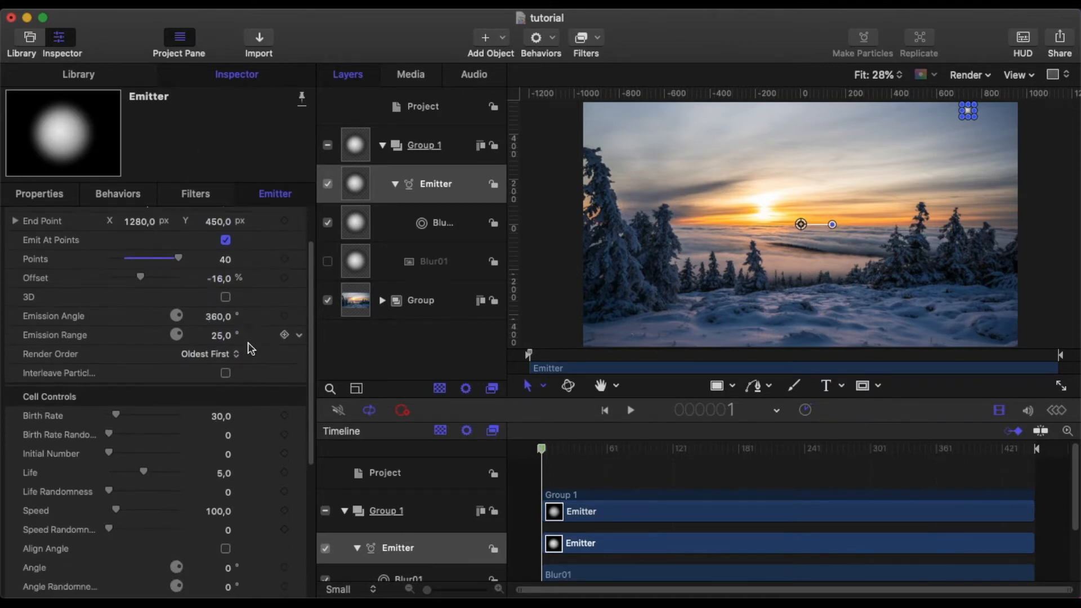
Set the emitter's birth rate to 70, birth rate randomness to 100 and initial number to 35
scroll(250, 347, "up", 3)
scroll(249, 347, "up", 3)
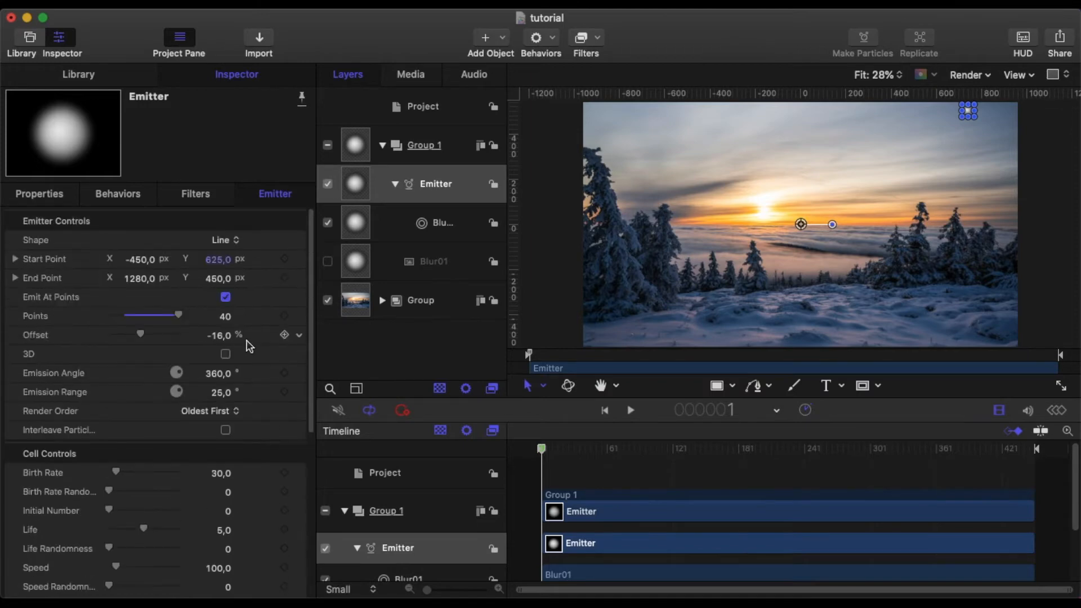
scroll(249, 347, "down", 8)
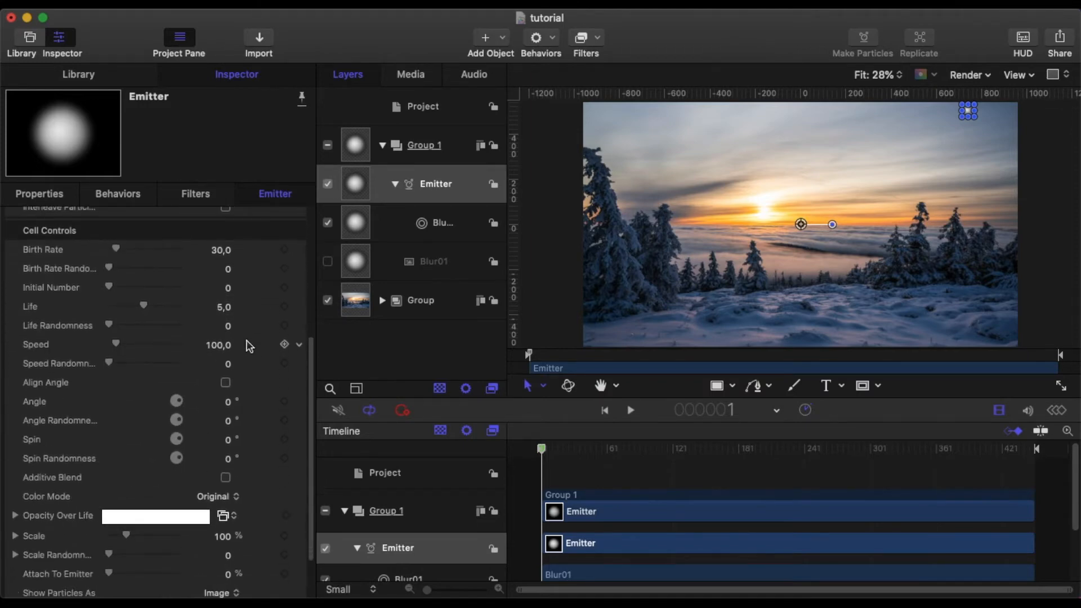
left_click(219, 252)
type("7")
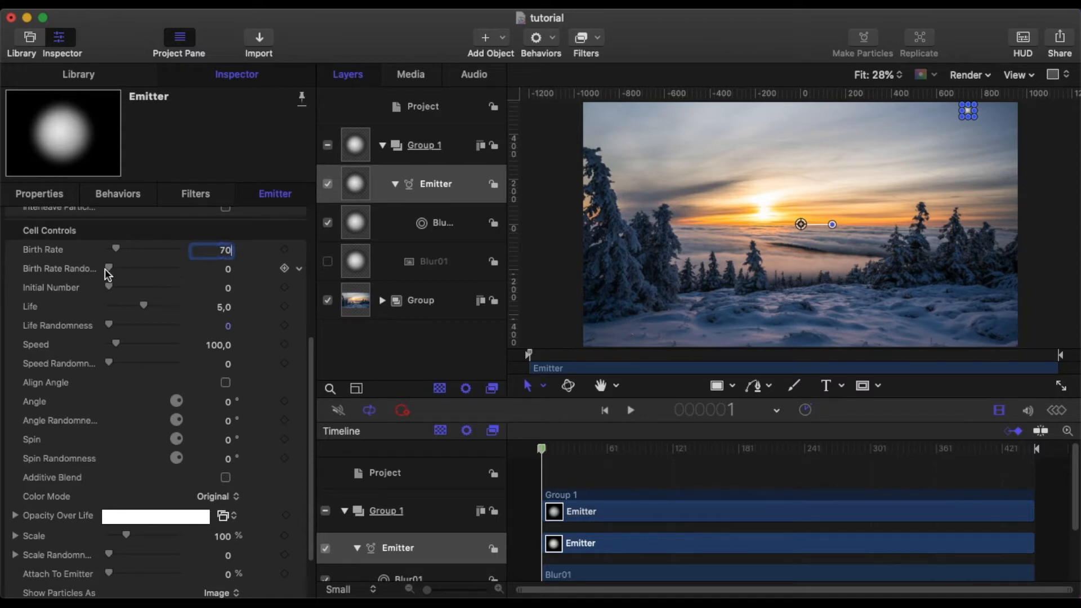
type("0")
left_click(228, 271)
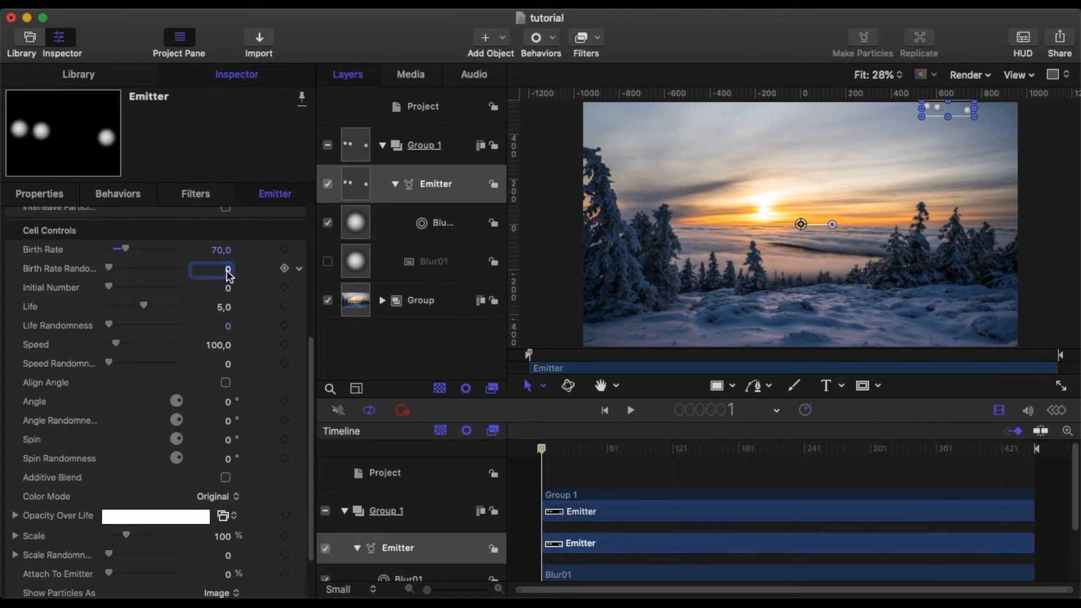
type("100")
left_click(230, 291)
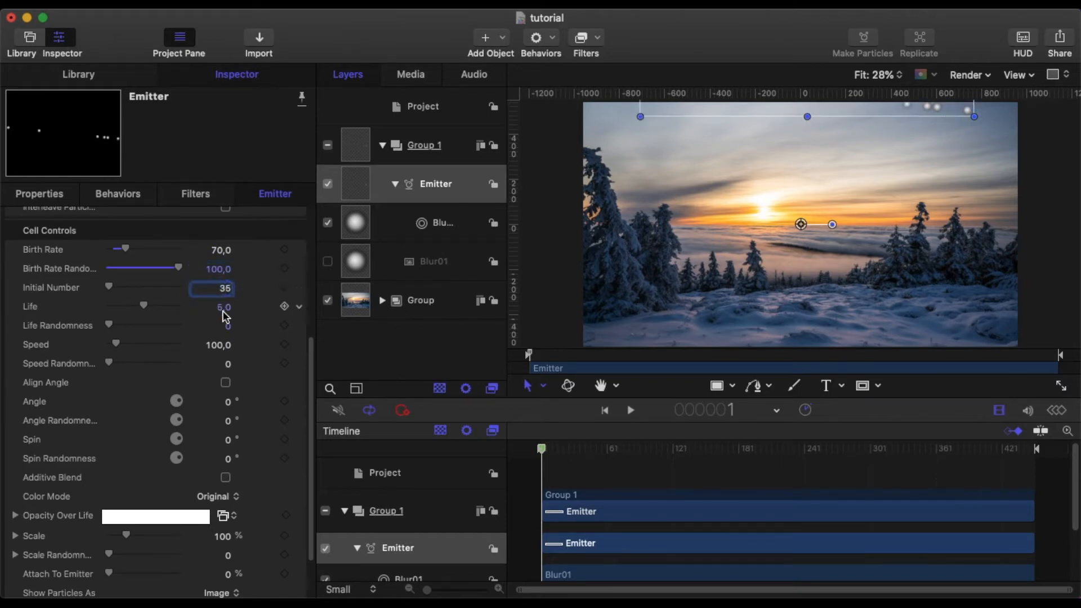
Set the particle life to 6 and the life randomness to 30
left_click(227, 309)
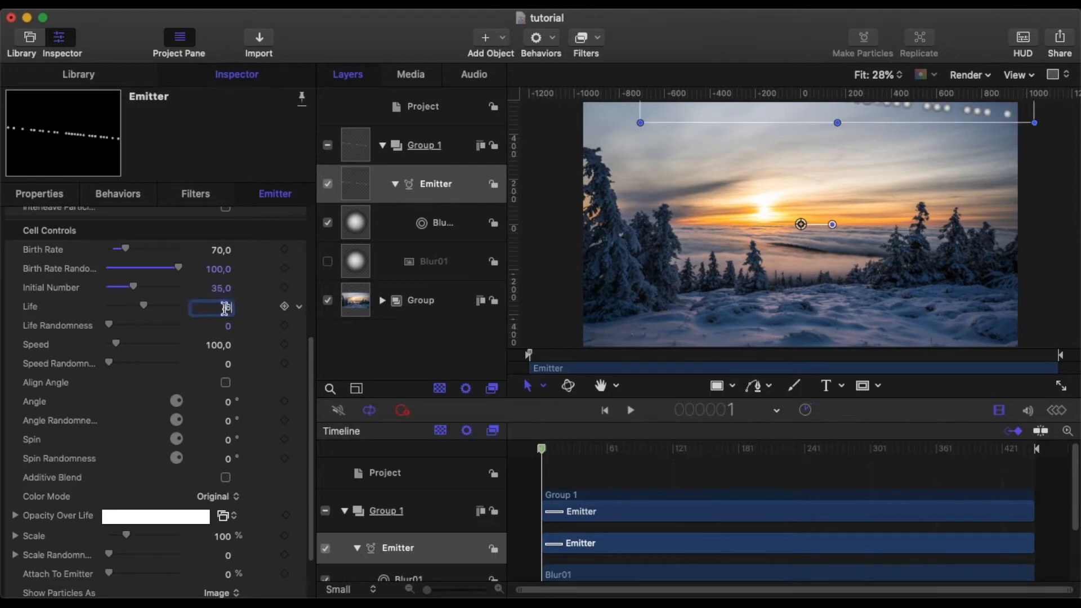
type("6")
left_click(228, 327)
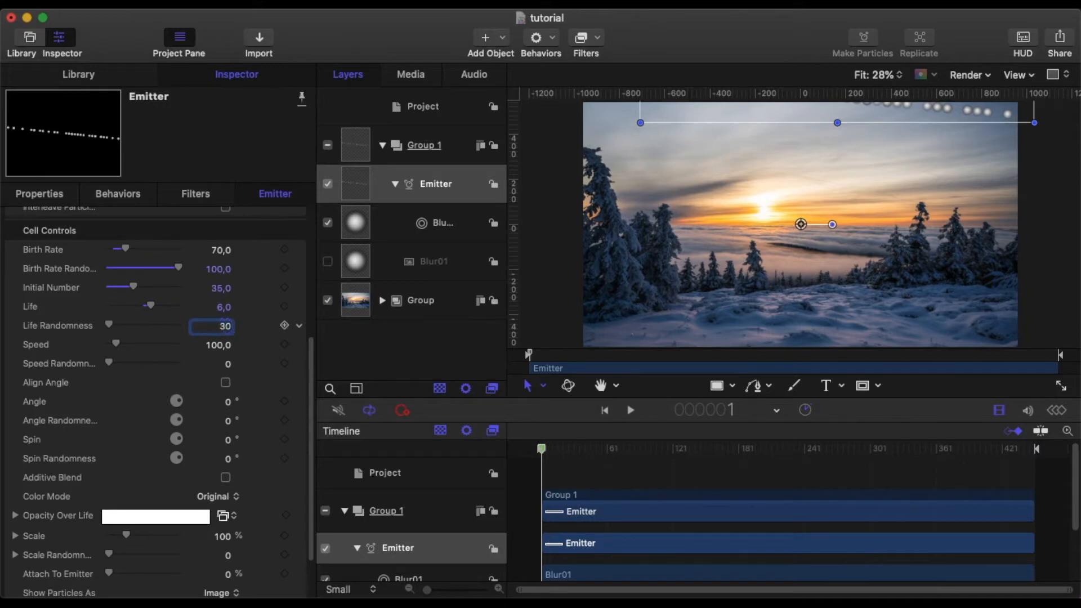
Set the particle speed to 60 and the speed randomness to 45
left_click(217, 348)
type("60")
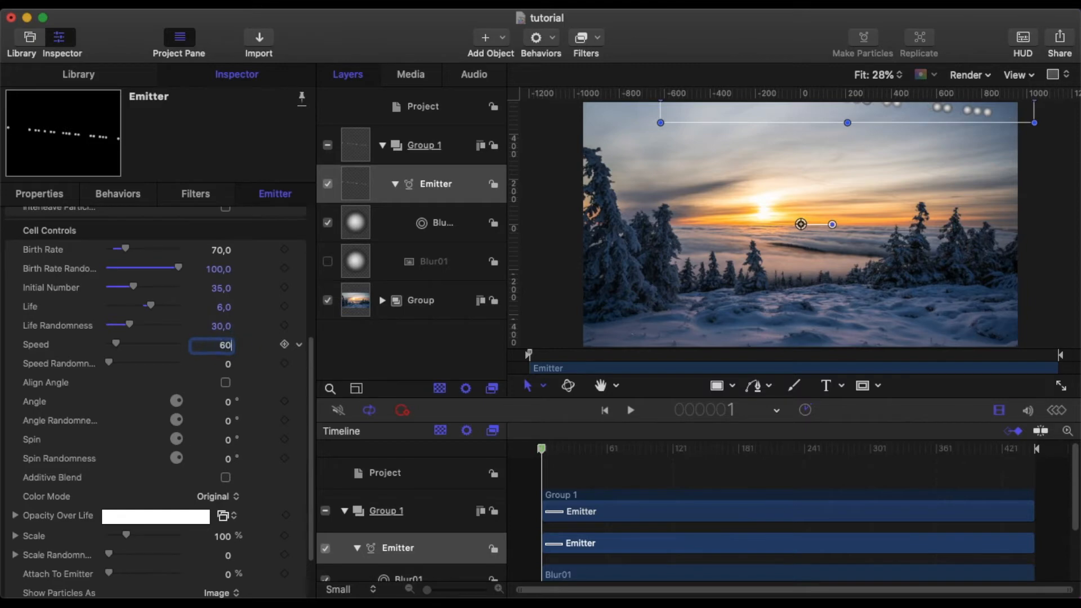
left_click(229, 366)
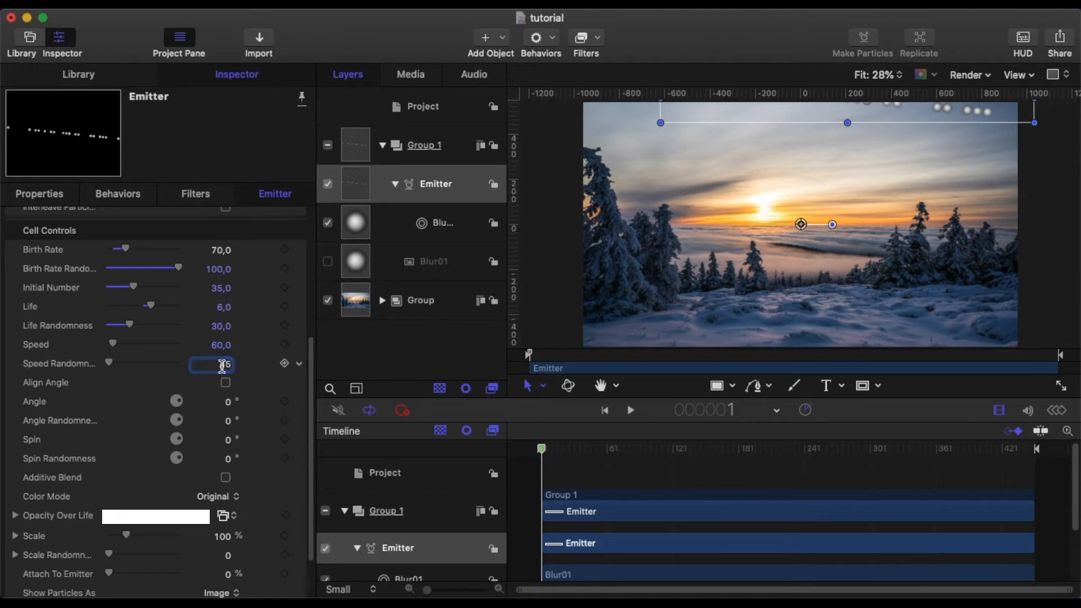
scroll(228, 407, "down", 3)
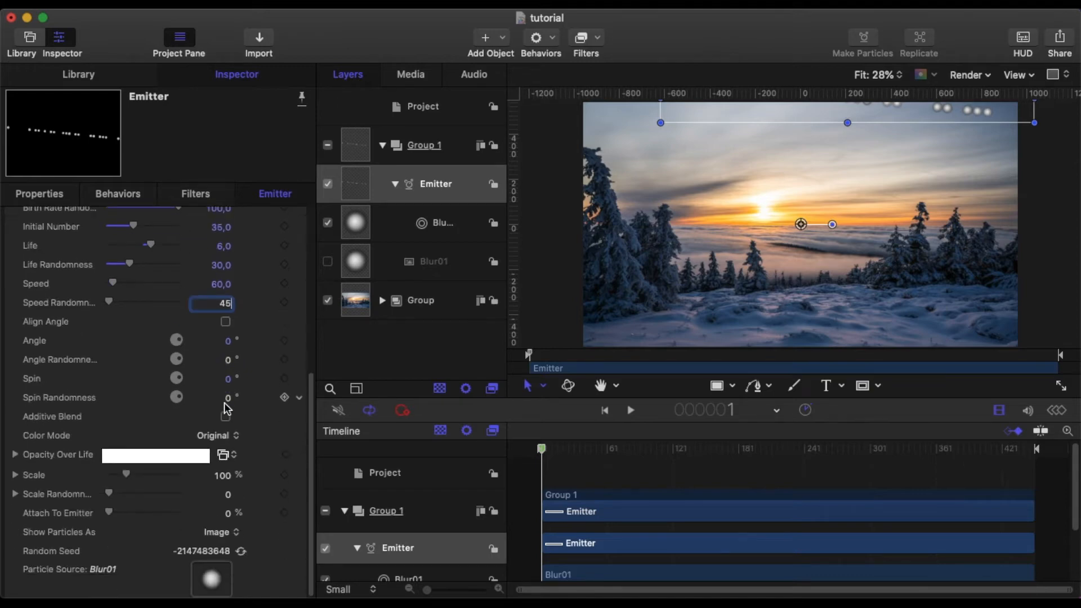
left_click(228, 379)
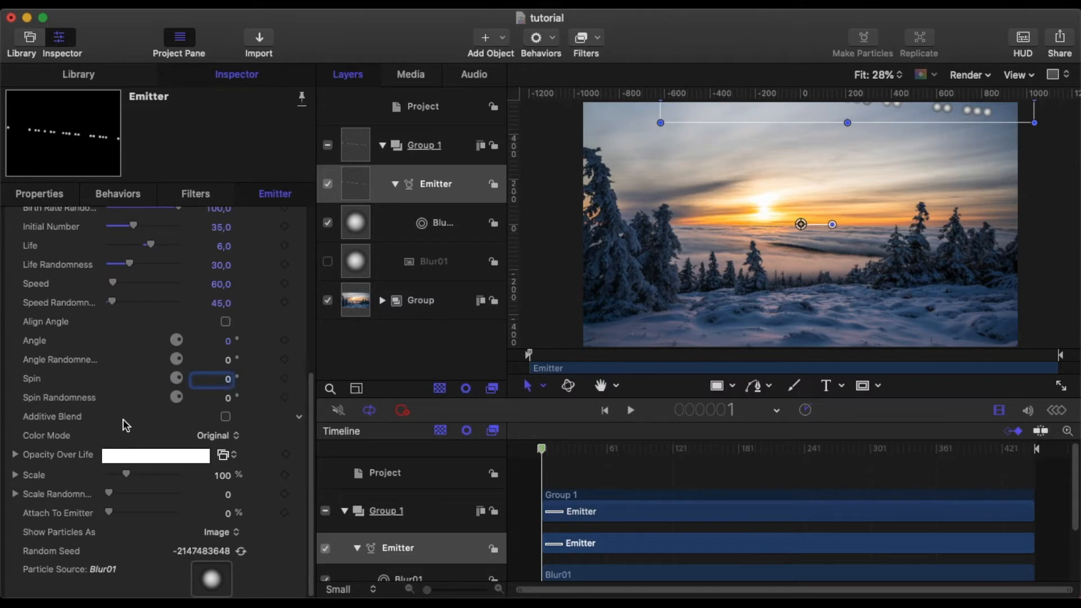
left_click(85, 437)
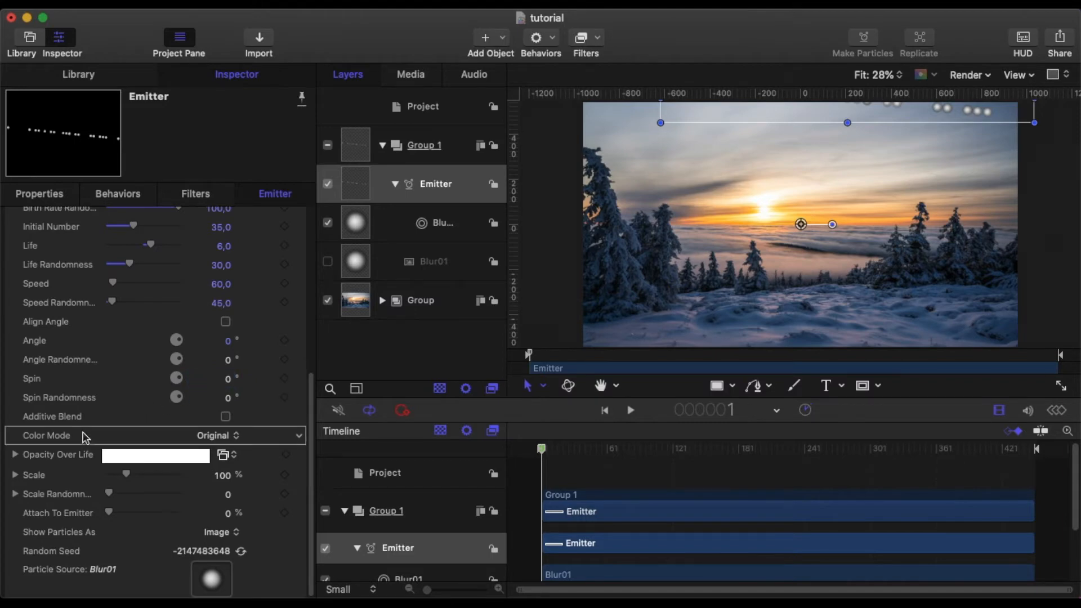
Add opacity-over-life points at about 76% and 99%, and set the last point's opacity to 0% so particles fade out
left_click(15, 455)
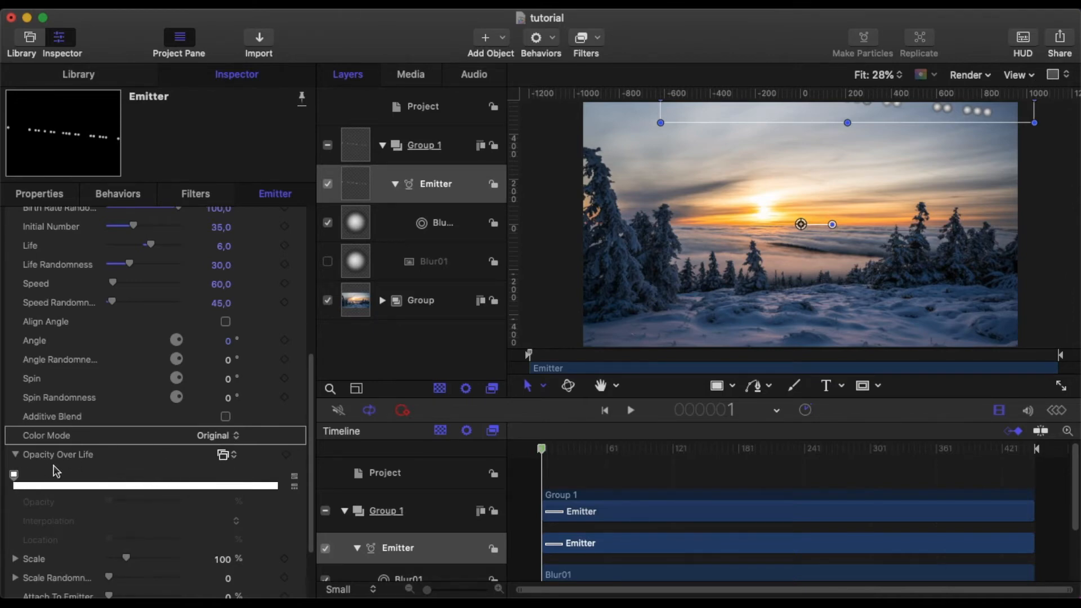
left_click(14, 475)
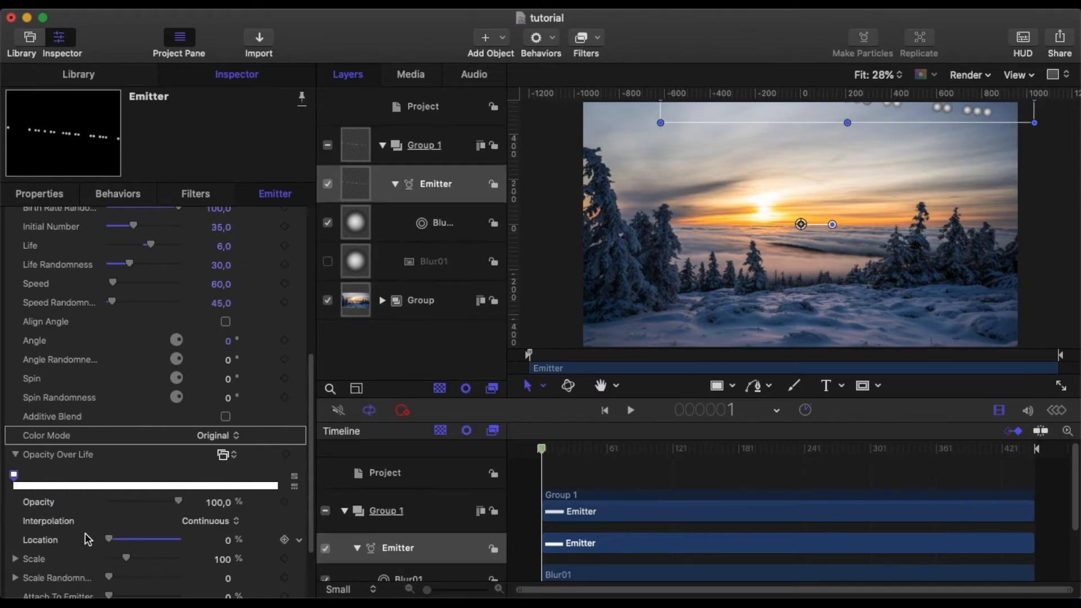
left_click(216, 485)
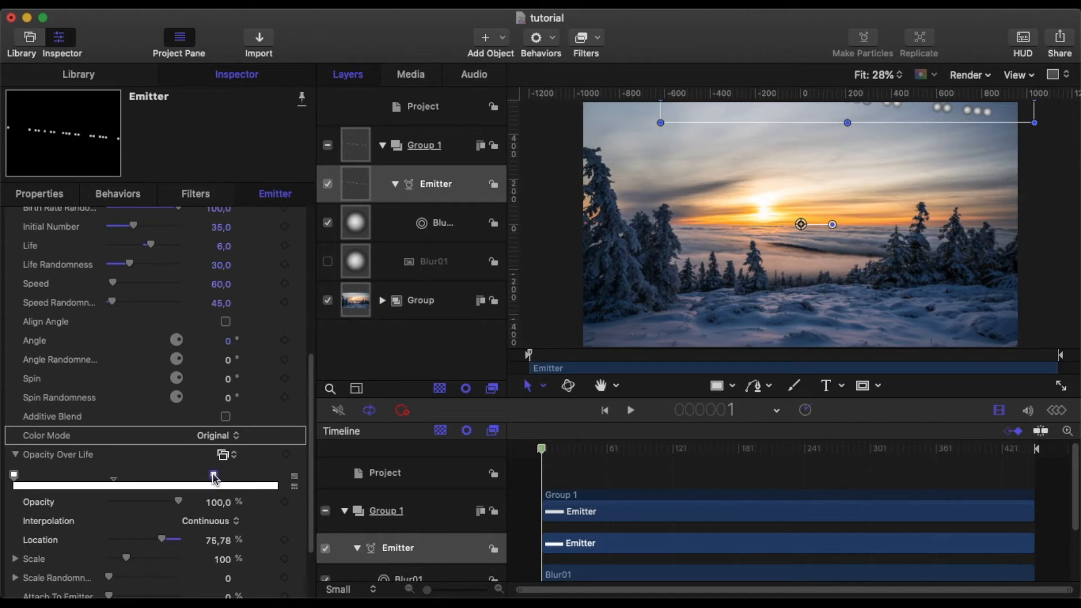
left_click(277, 486)
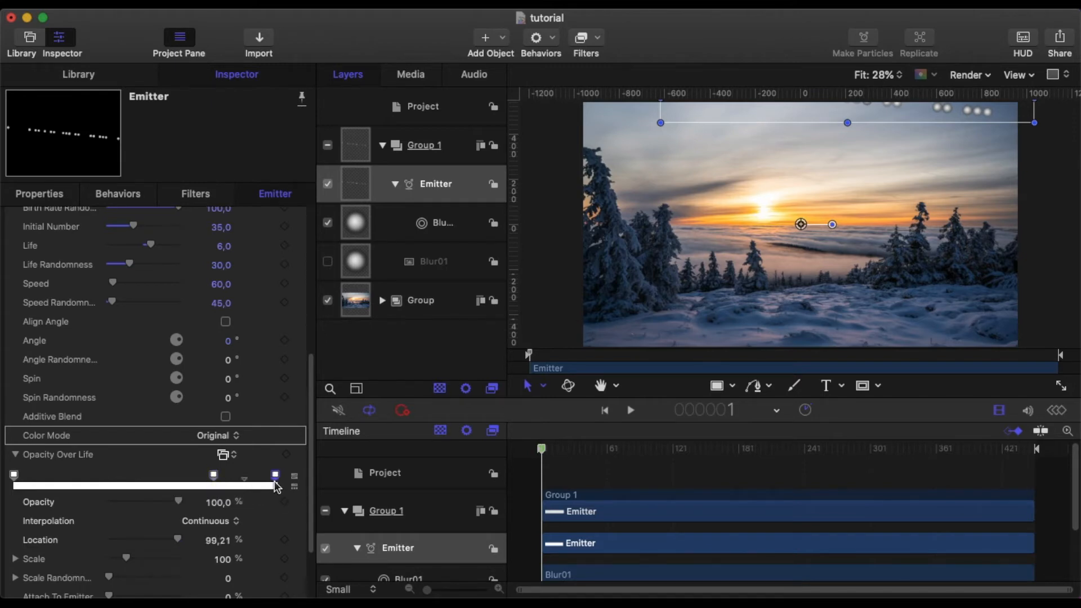
left_click_drag(162, 509, 61, 510)
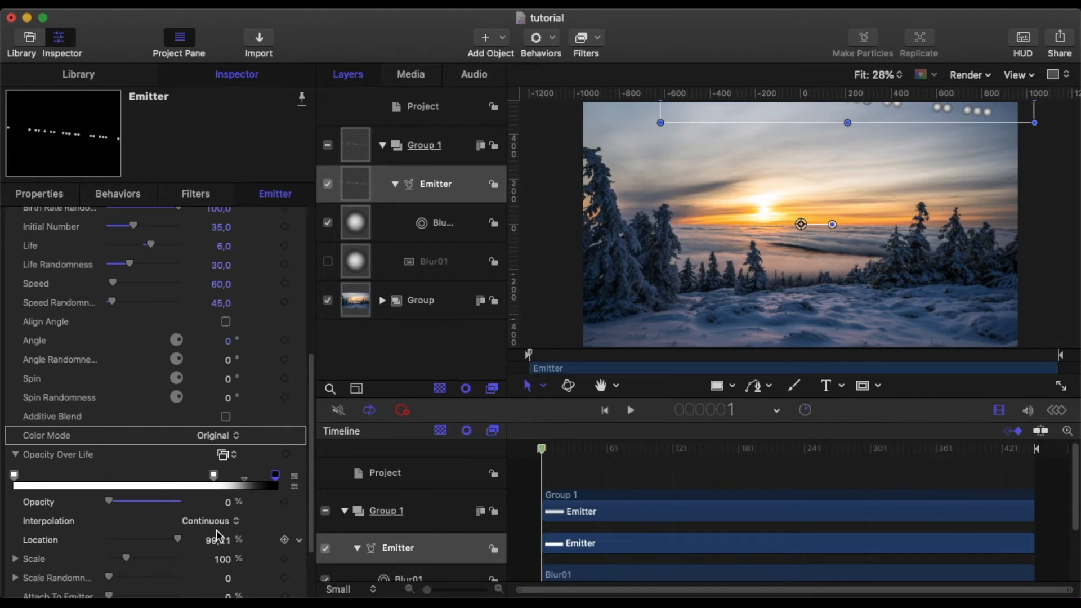
Set the particle scale to 25% and the scale randomness to 15
scroll(220, 535, "down", 5)
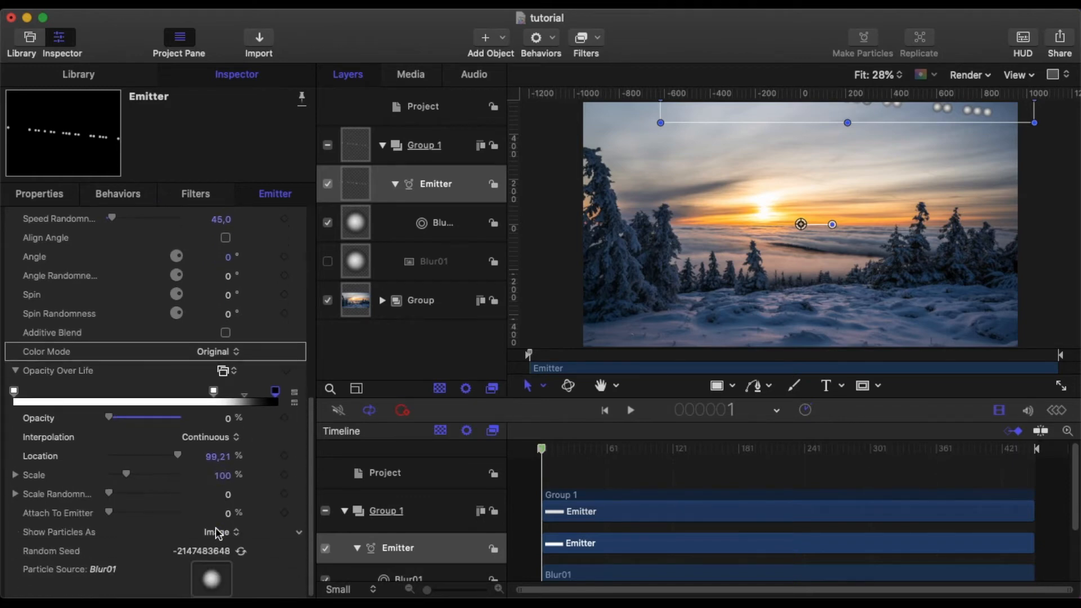
left_click(224, 484)
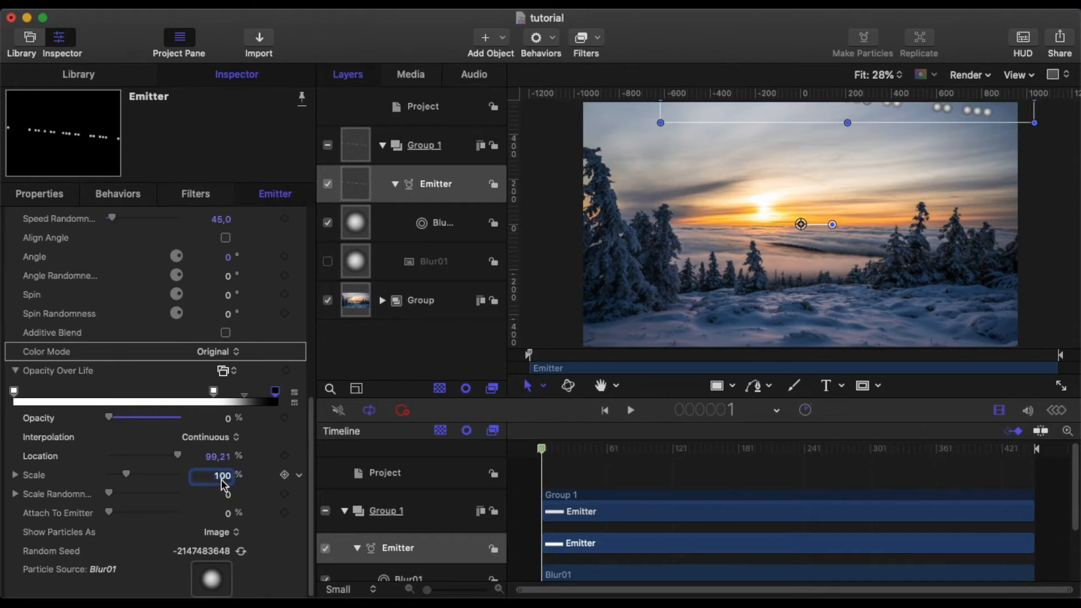
type("25")
left_click(228, 495)
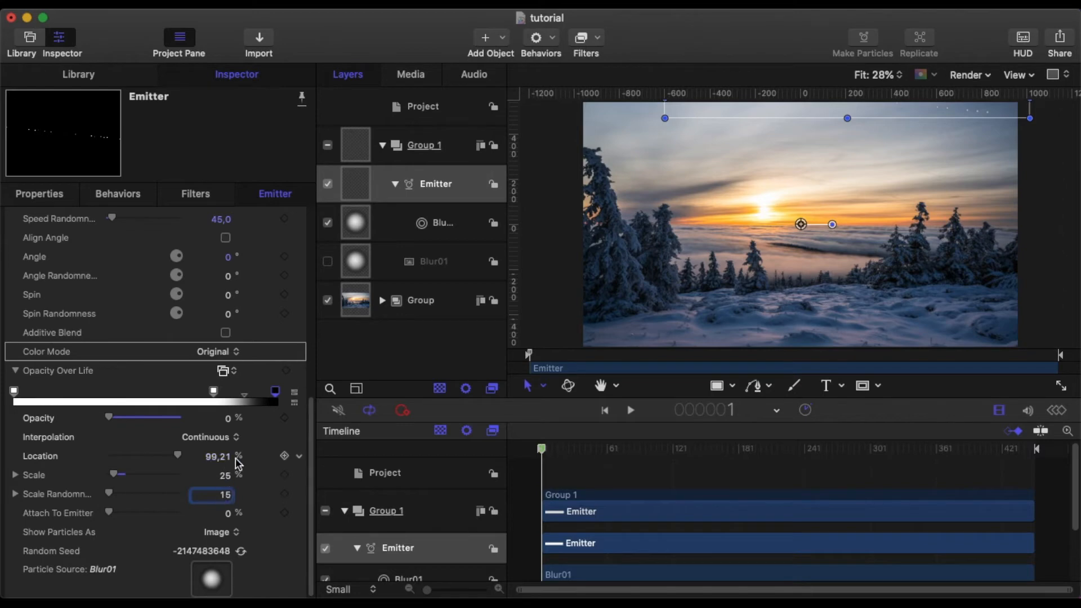
left_click(444, 359)
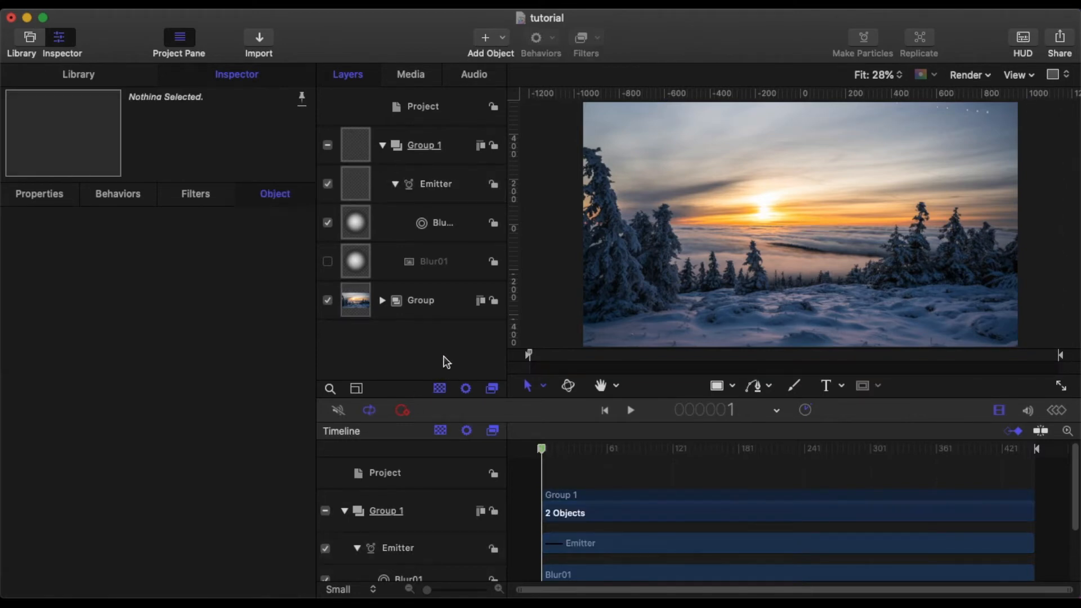
left_click_drag(543, 453, 541, 499)
Add a Gaussian Blur filter to the emitter and set its amount to 25
left_click(431, 183)
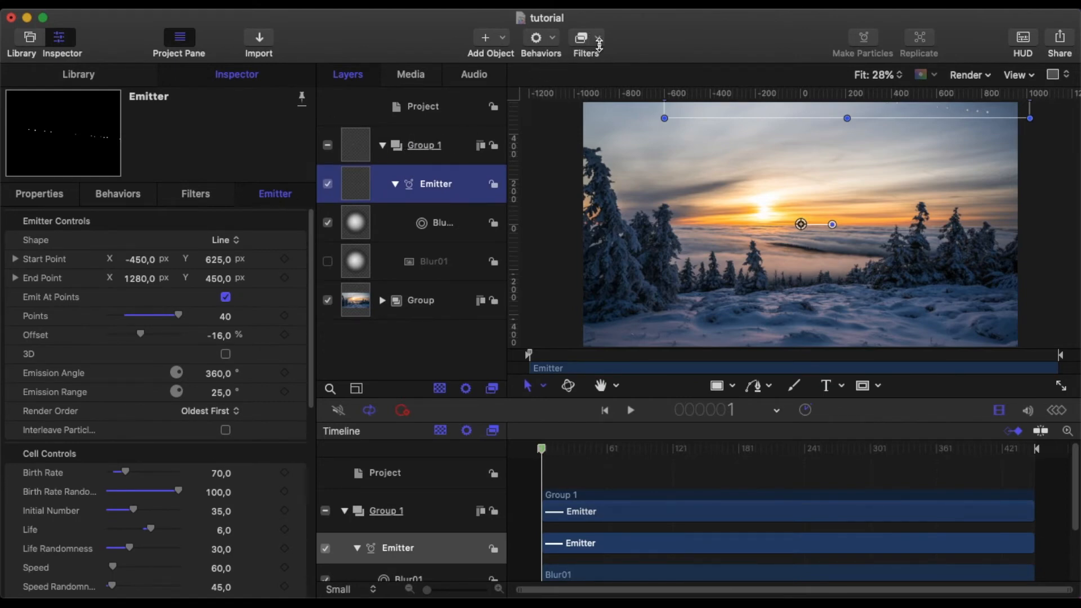
left_click(599, 45)
mouse_move(614, 72)
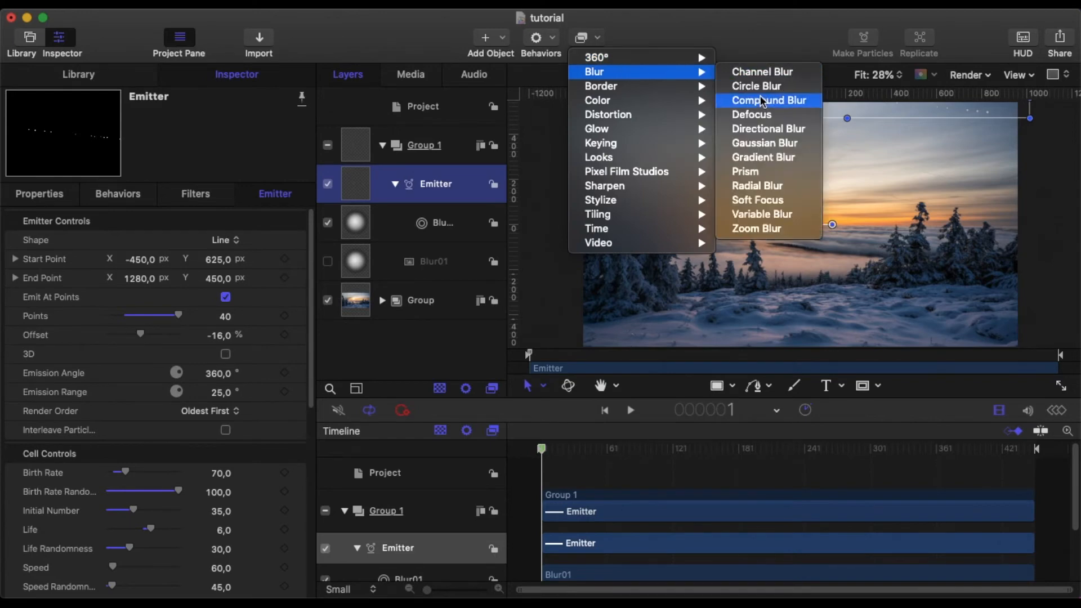
left_click(765, 143)
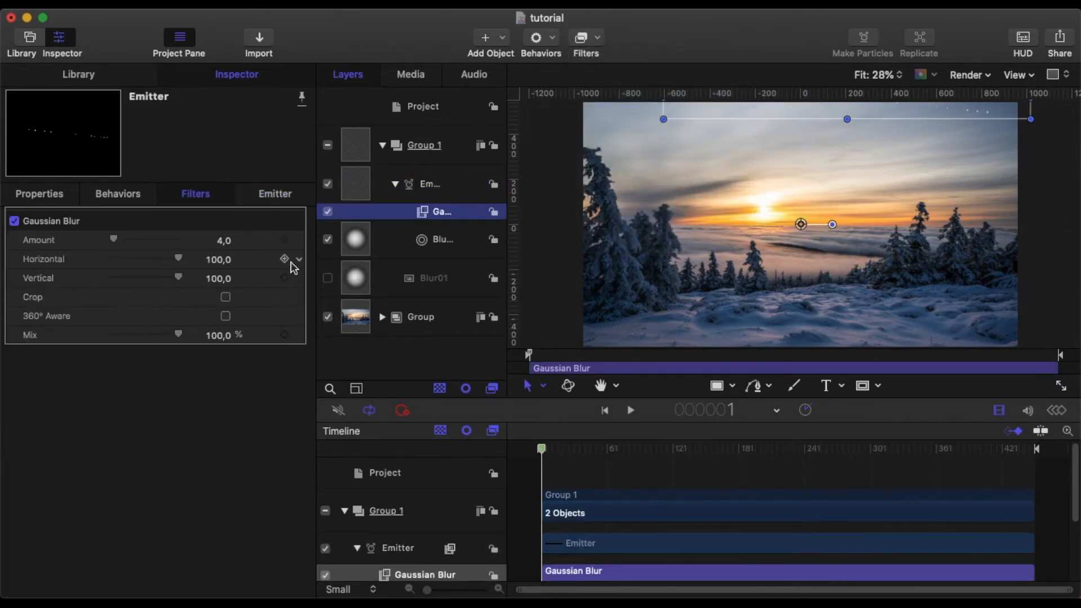
left_click(223, 242)
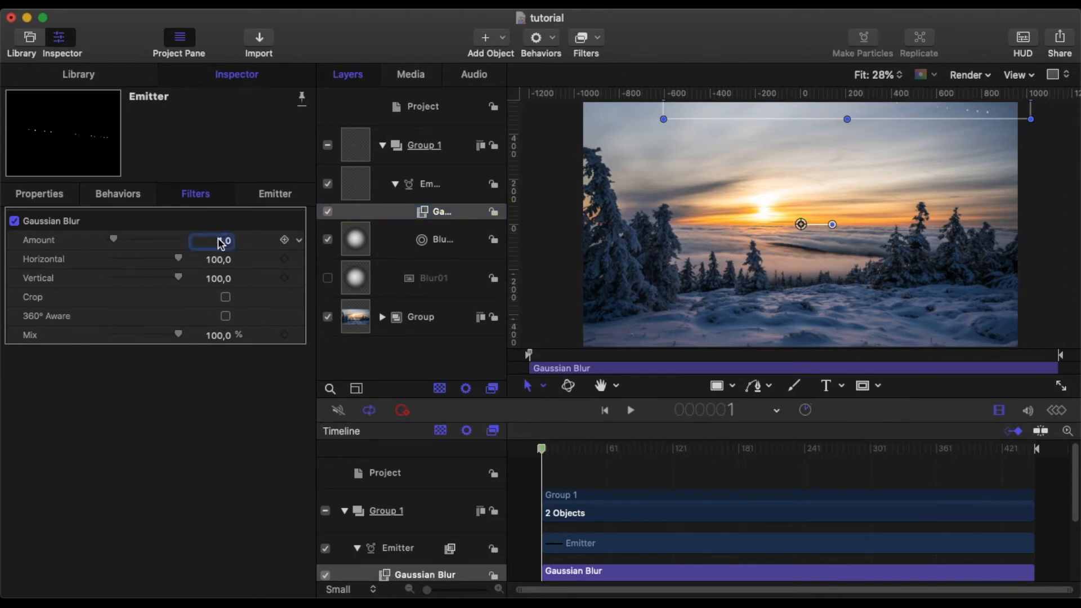
type("25")
key("Return")
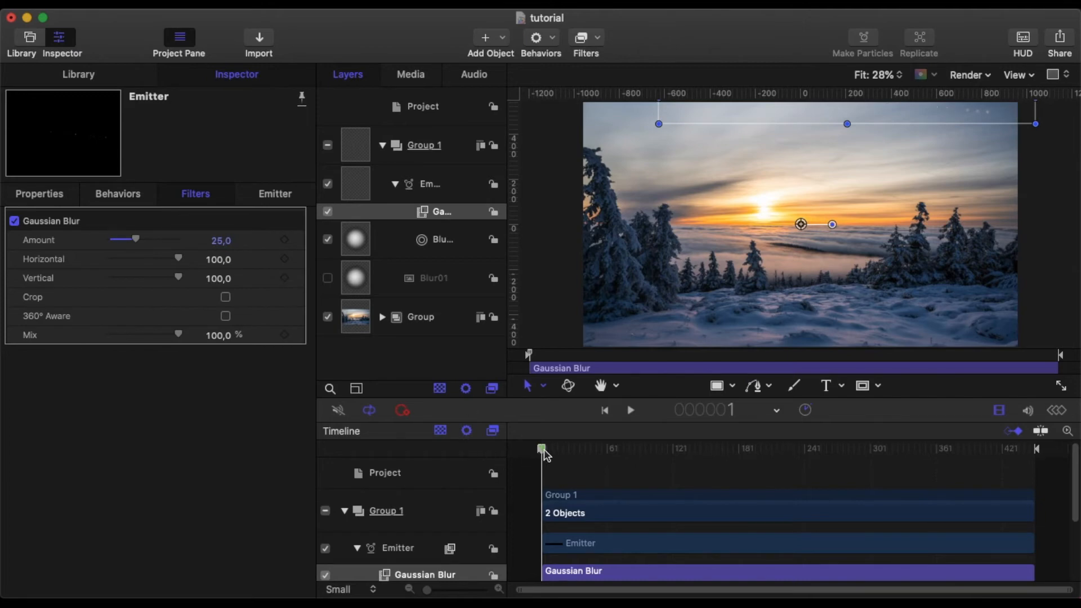
Enable Fixed Resolution for Group 1 and turn on Crop for the emitter's Gaussian Blur
left_click(461, 153)
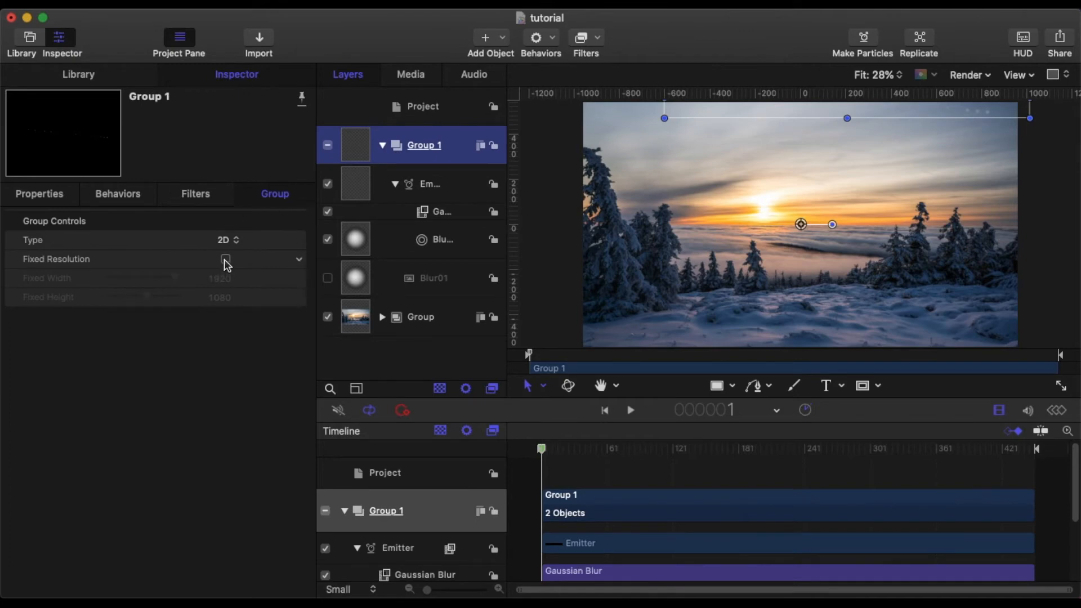
left_click(226, 260)
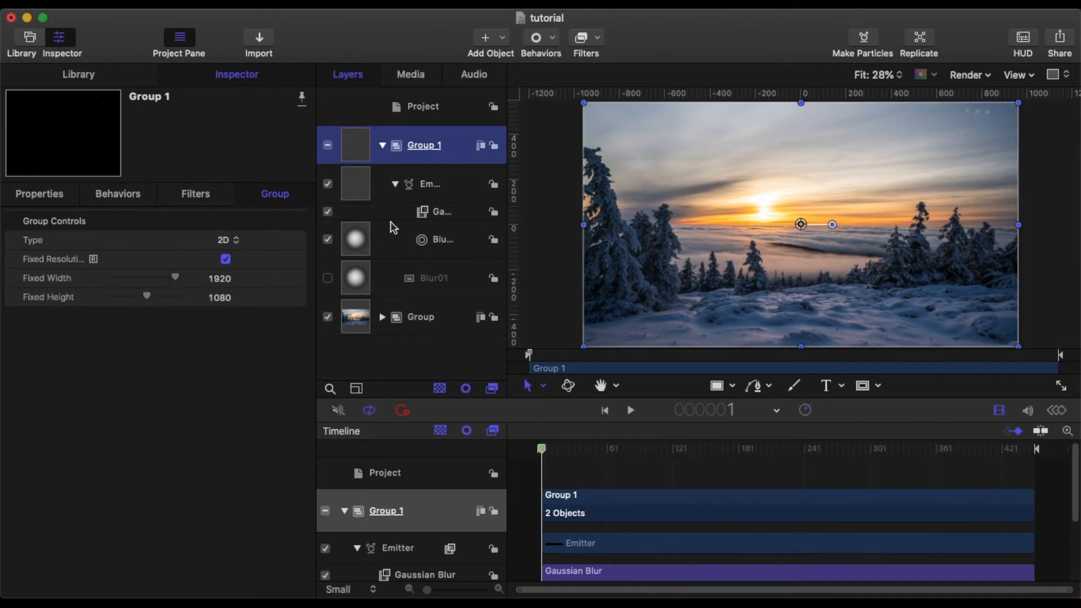
left_click(454, 212)
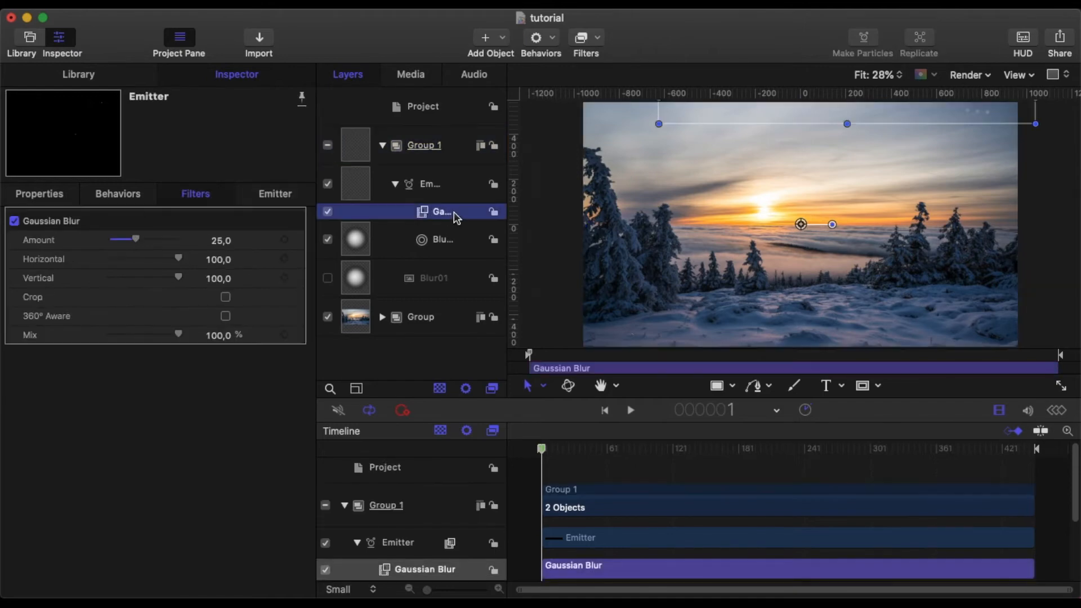
left_click(226, 298)
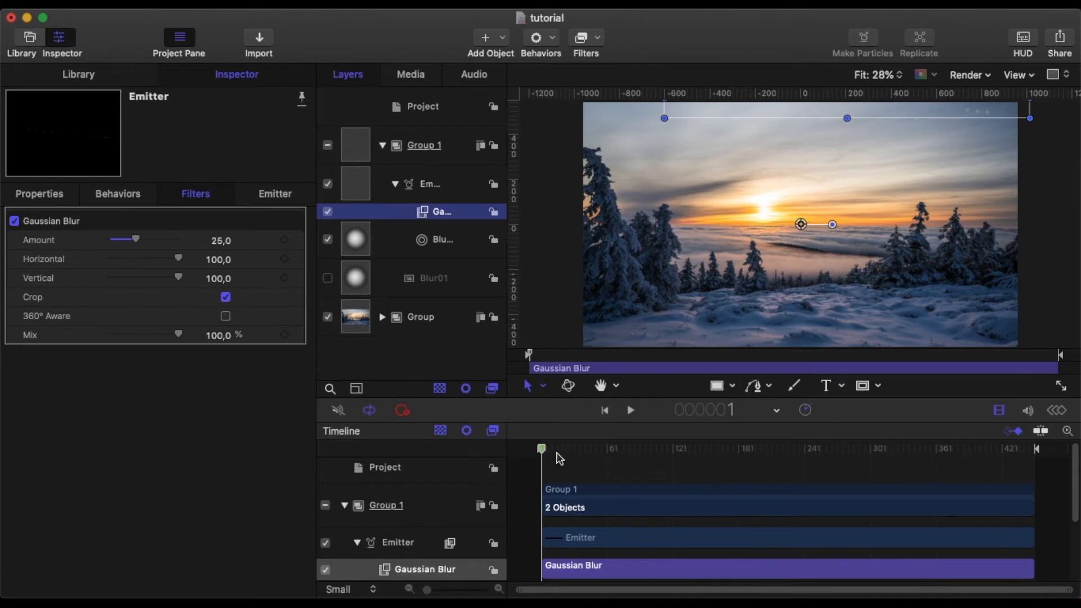
Preview the snowfall by moving the playhead to frame 395, and leave Group 1 selected
left_click_drag(544, 453, 976, 505)
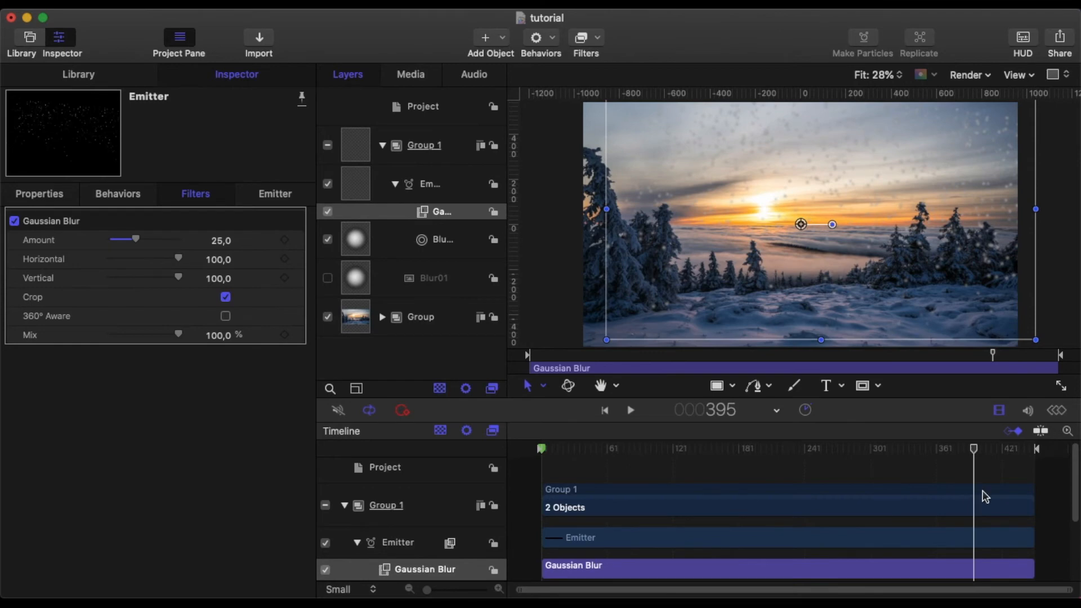
left_click(456, 151)
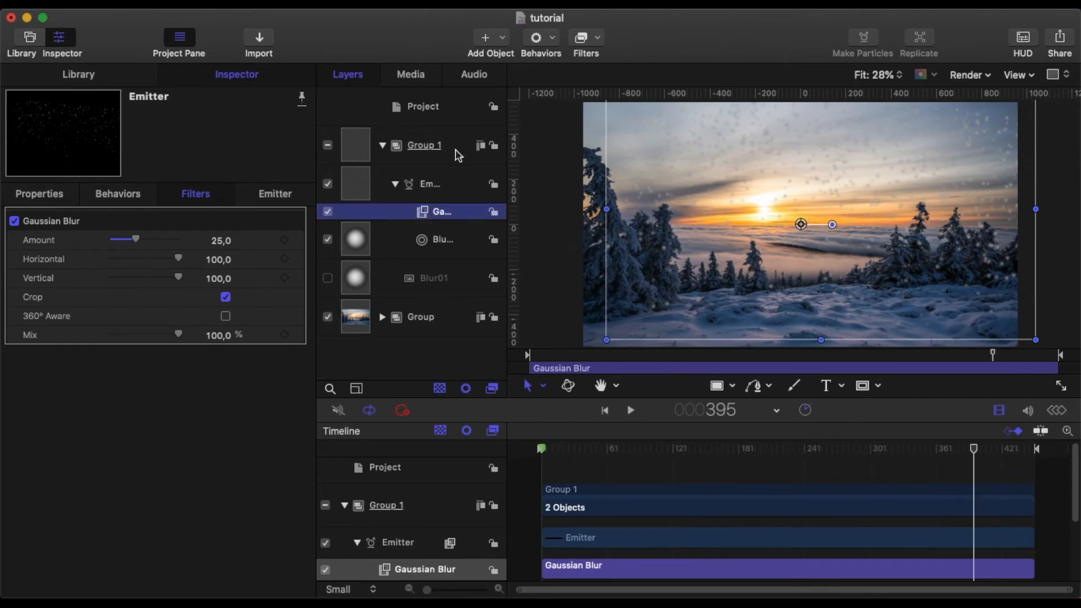
left_click(459, 155)
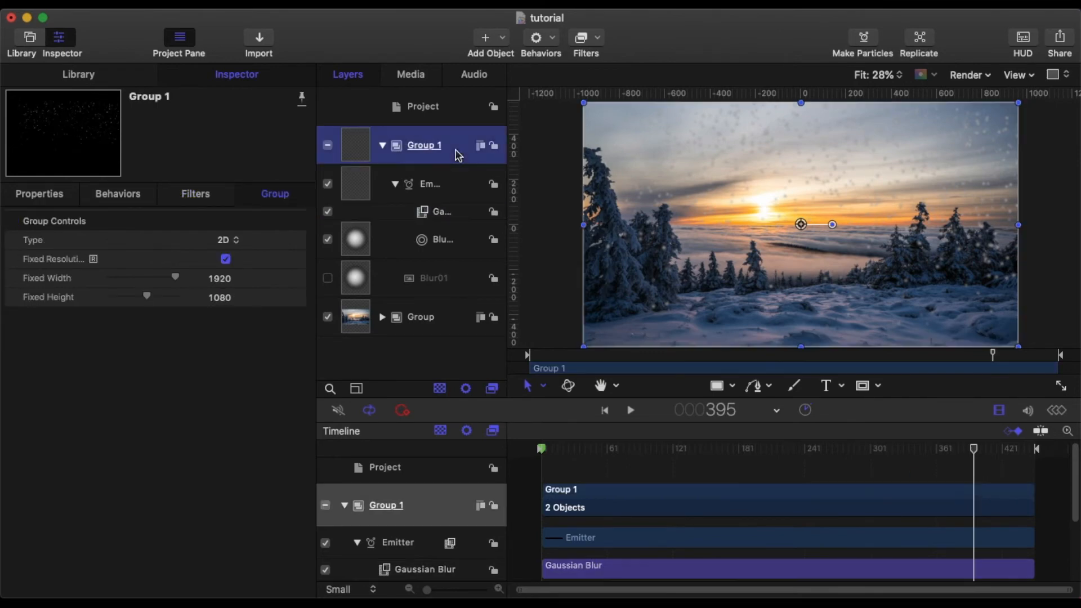
left_click(453, 189)
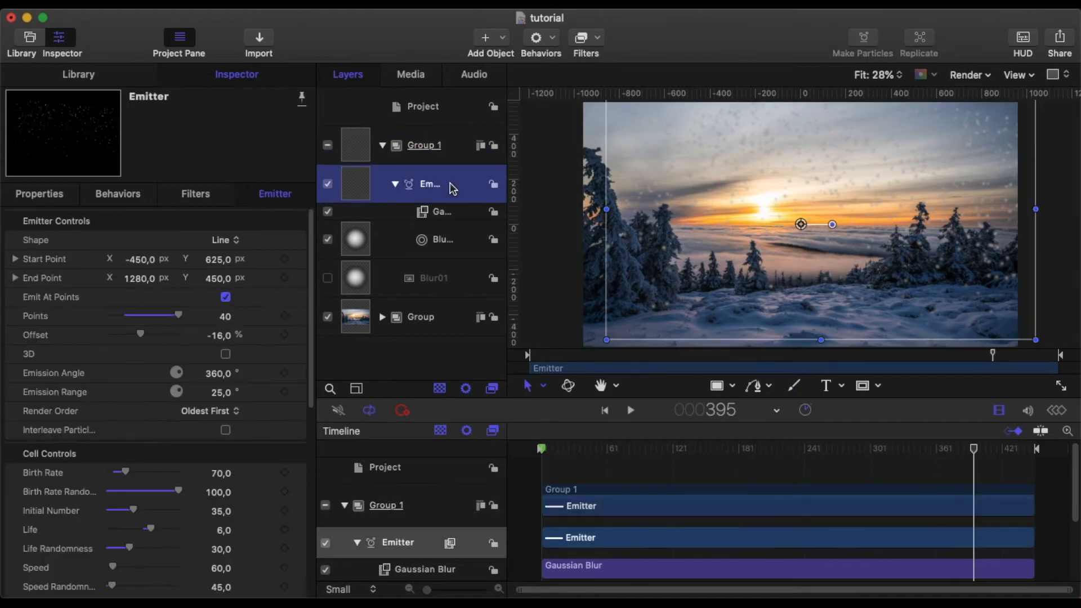
left_click(450, 149)
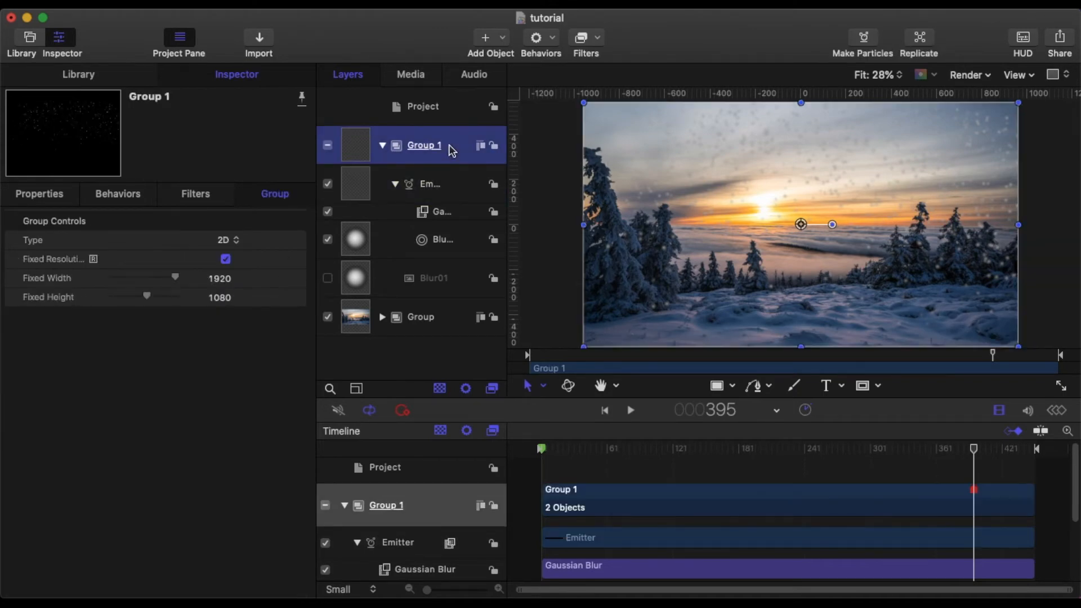
Shift Group 1 earlier so its frame 395 content falls at the project start, and extend its out point to frame 449
left_click_drag(621, 489, 193, 495)
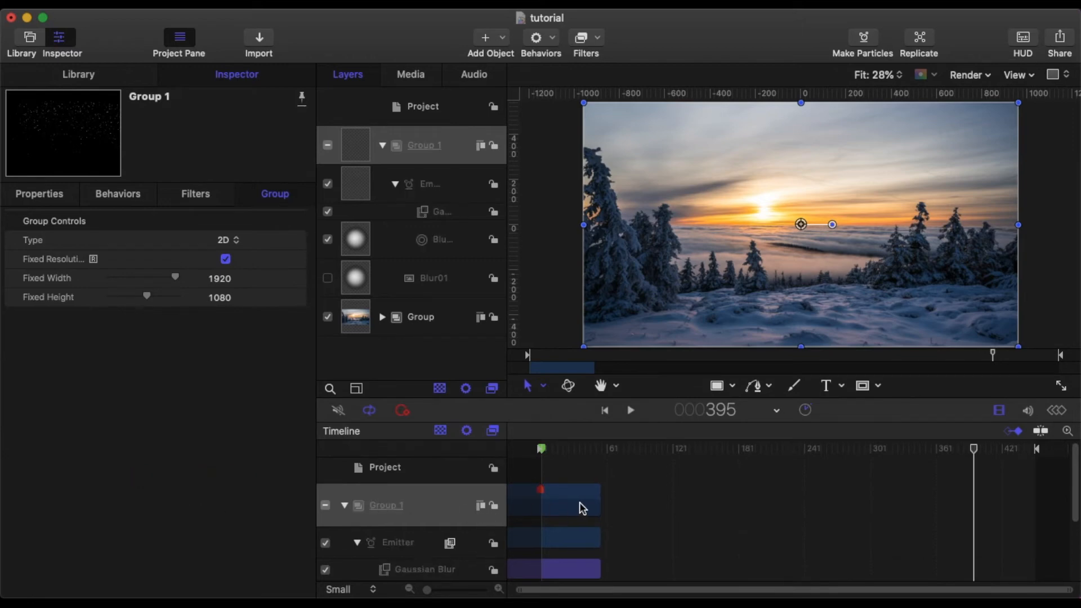
left_click_drag(600, 493, 1032, 535)
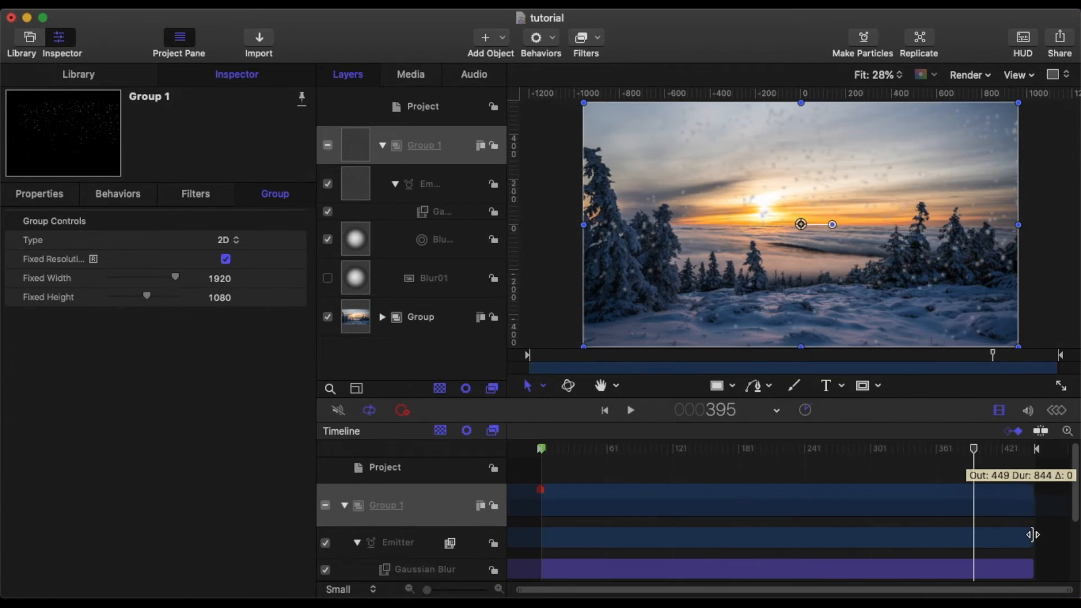
left_click_drag(1031, 535, 1032, 535)
Preview the snowfall by scrubbing the whole timeline and playing it in the enlarged canvas, and return the playhead to frame 1
left_click_drag(974, 449, 1035, 448)
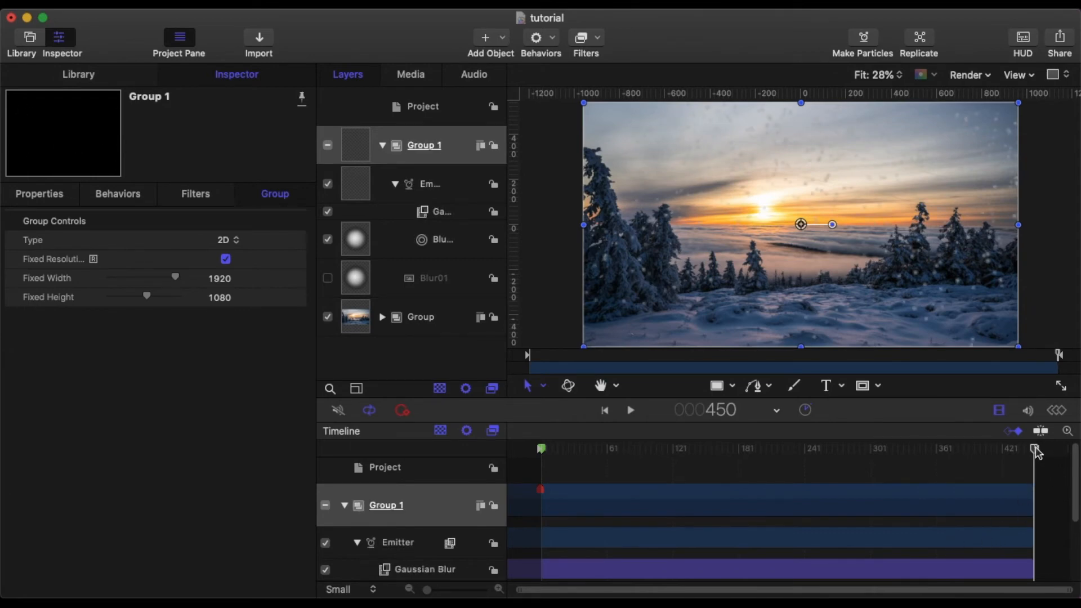
left_click_drag(1038, 454, 499, 485)
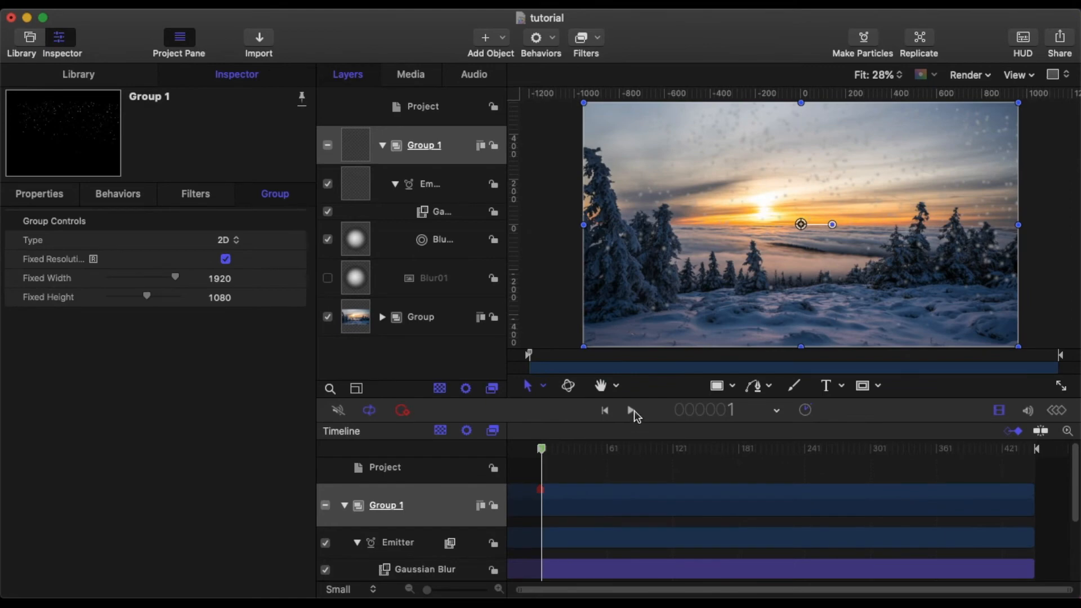
left_click(530, 463)
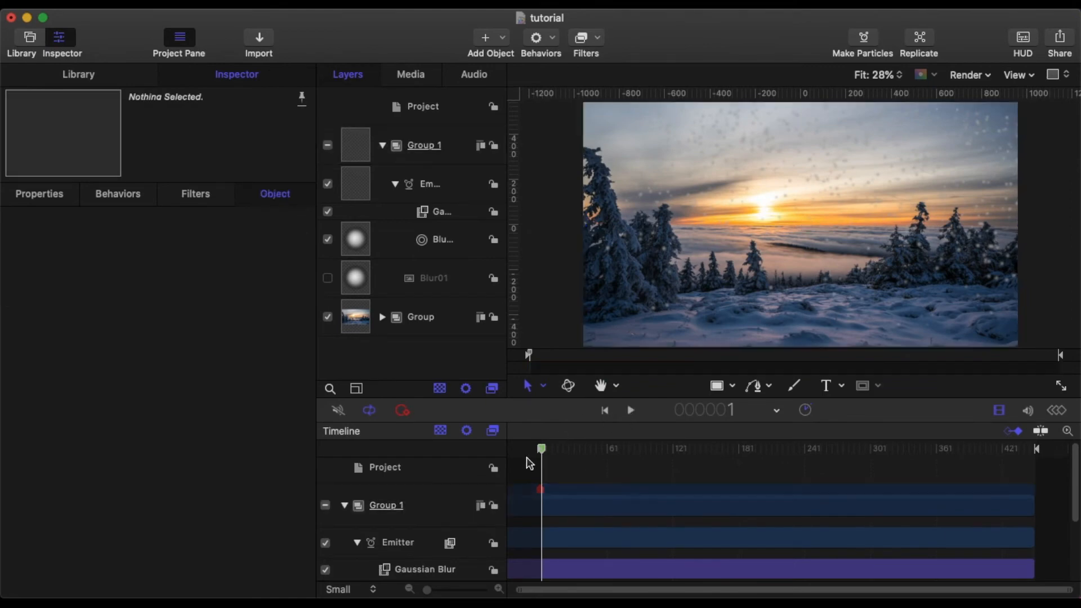
left_click(631, 411)
left_click(1062, 386)
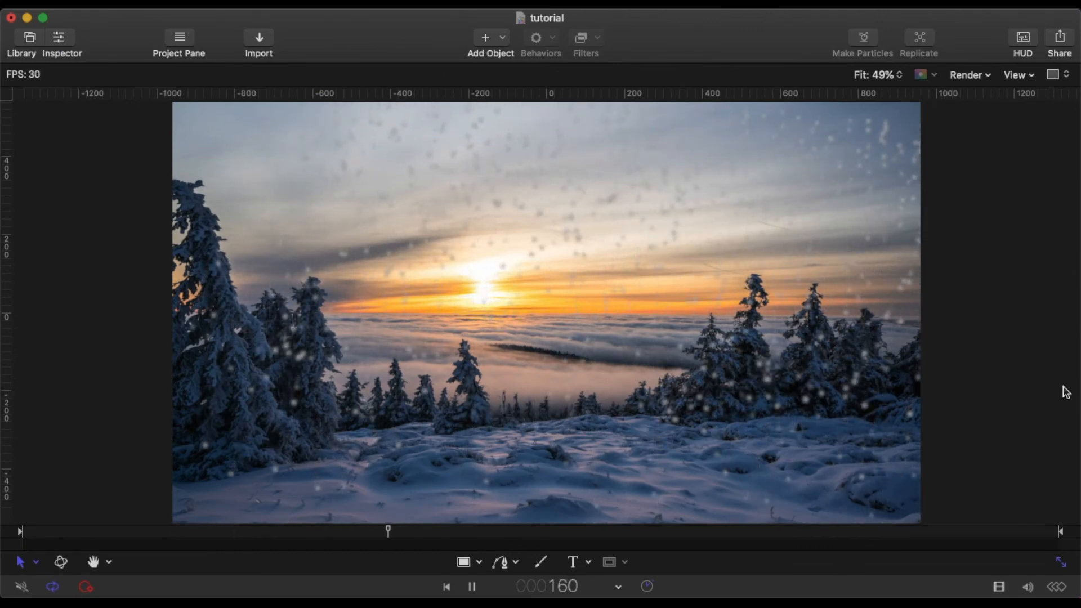
left_click(1060, 564)
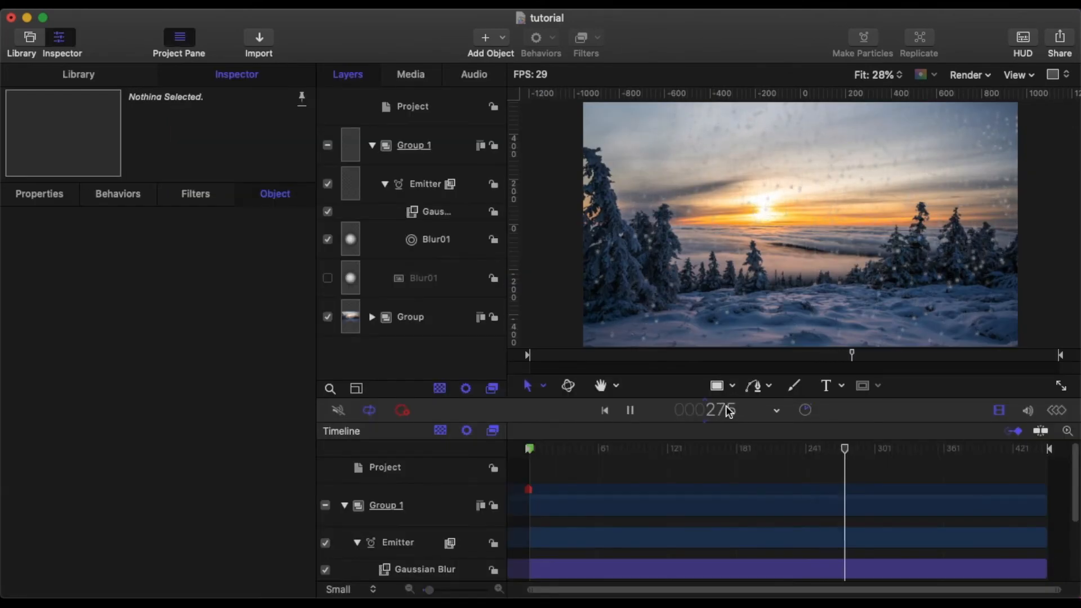
left_click(634, 413)
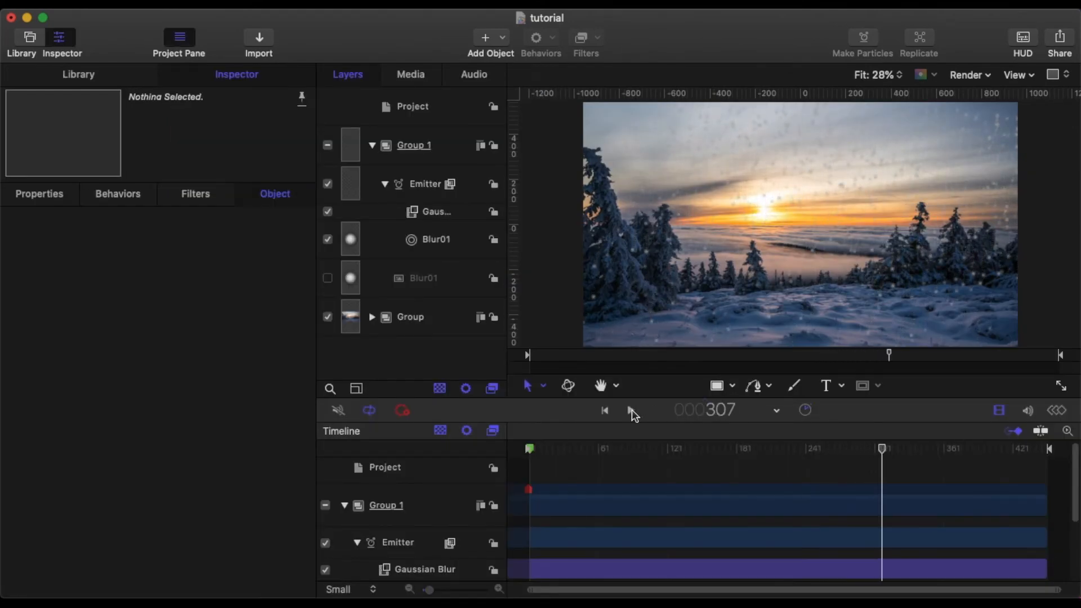
left_click_drag(882, 452, 508, 501)
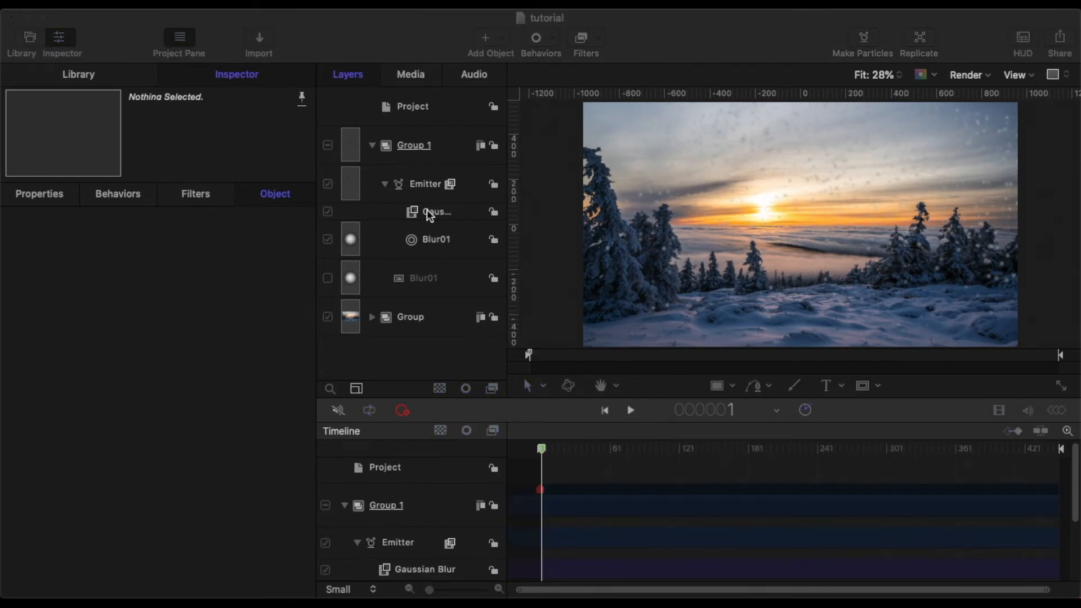
Collapse Group 1 in the layer list and duplicate it
left_click(443, 153)
left_click(443, 153)
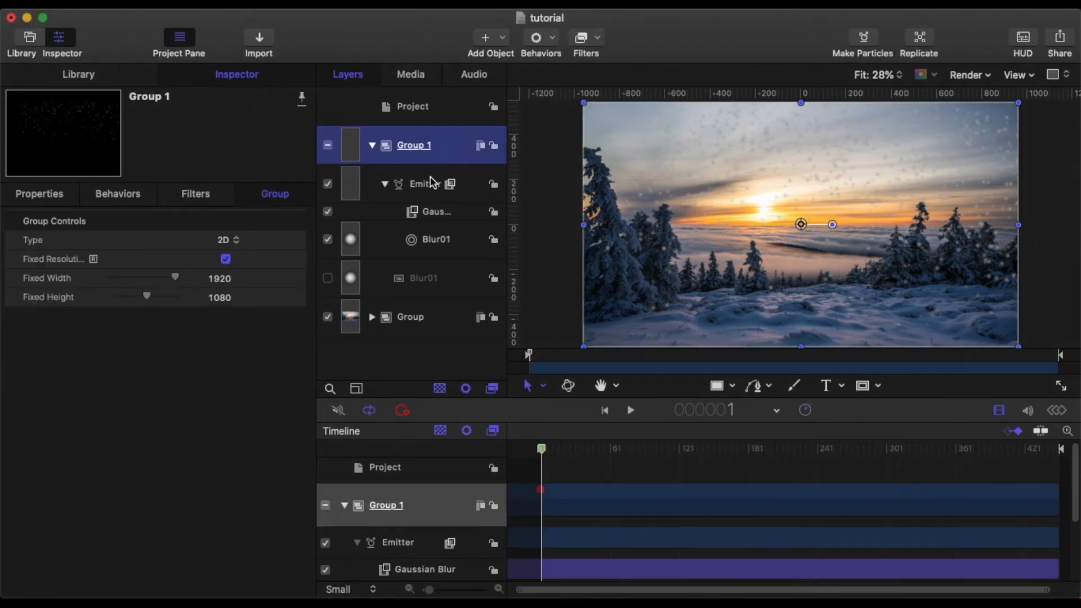
left_click(372, 147)
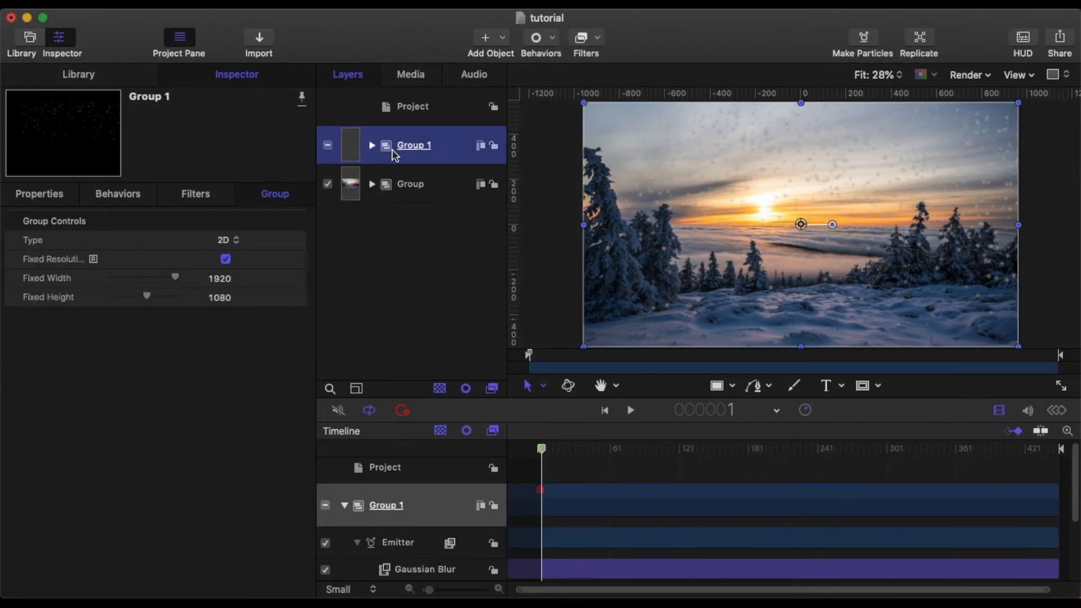
right_click(453, 150)
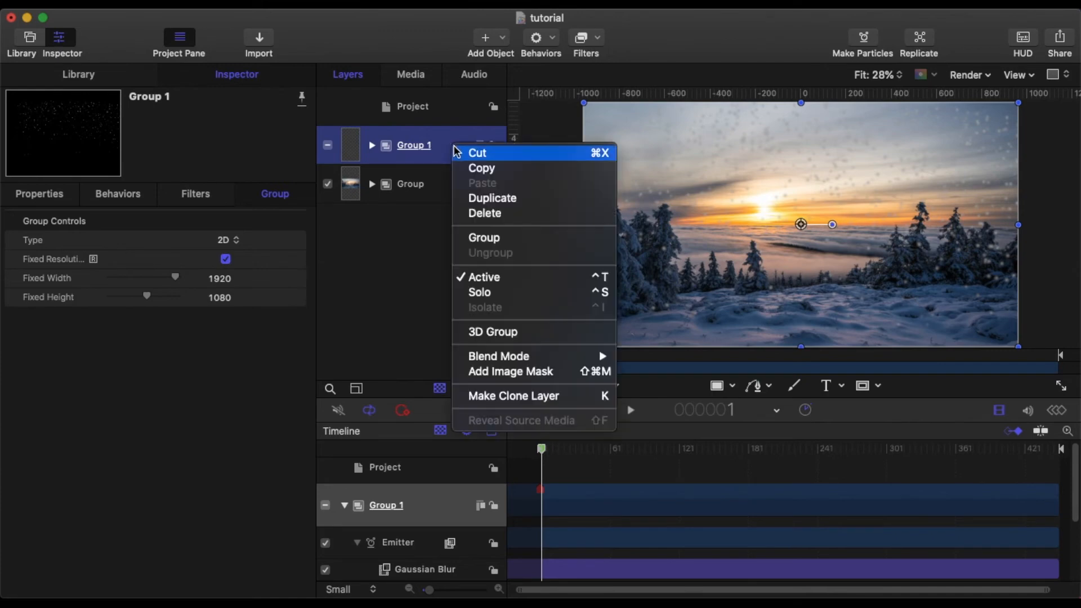
left_click(489, 199)
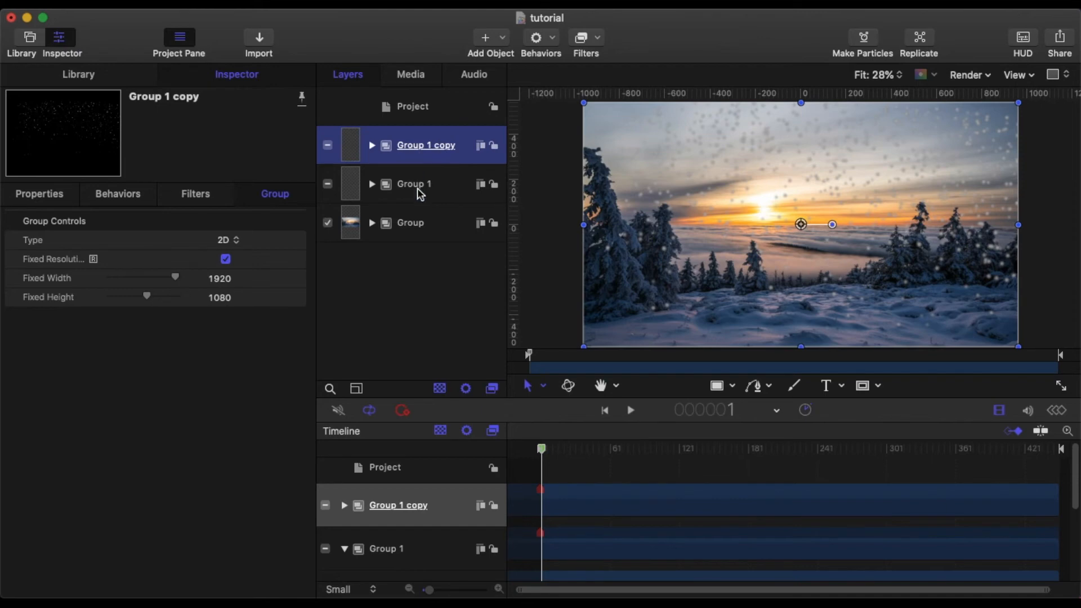
Rename the duplicated group as "snow copy"
double_click(428, 146)
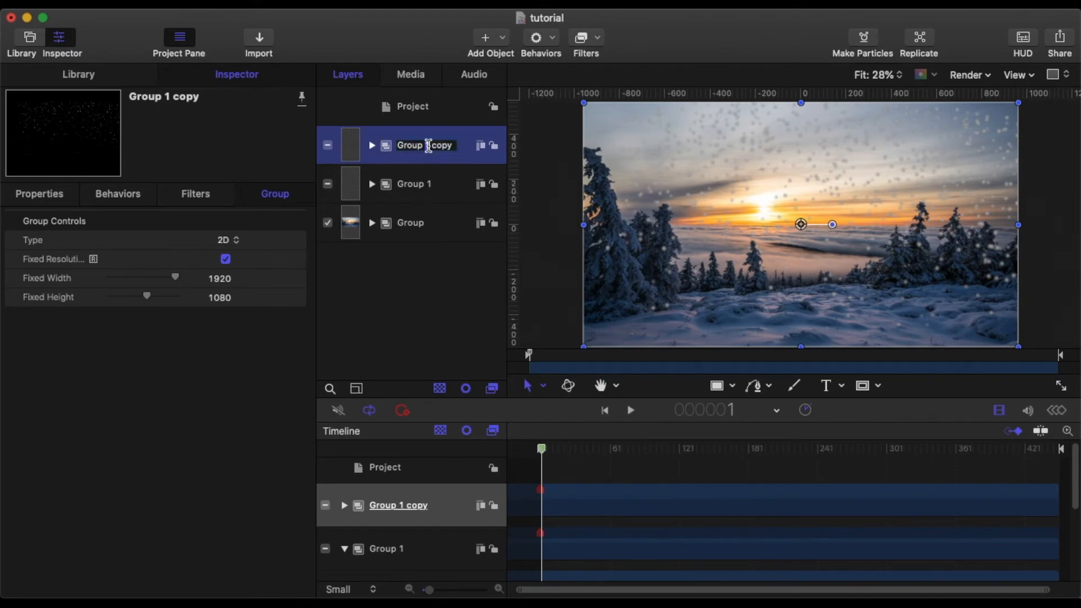
type("clopy")
key("BackSpace")
key("BackSpace")
key("BackSpace")
key("BackSpace")
key("BackSpace")
key("BackSpace")
key("BackSpace")
key("BackSpace")
left_click(434, 250)
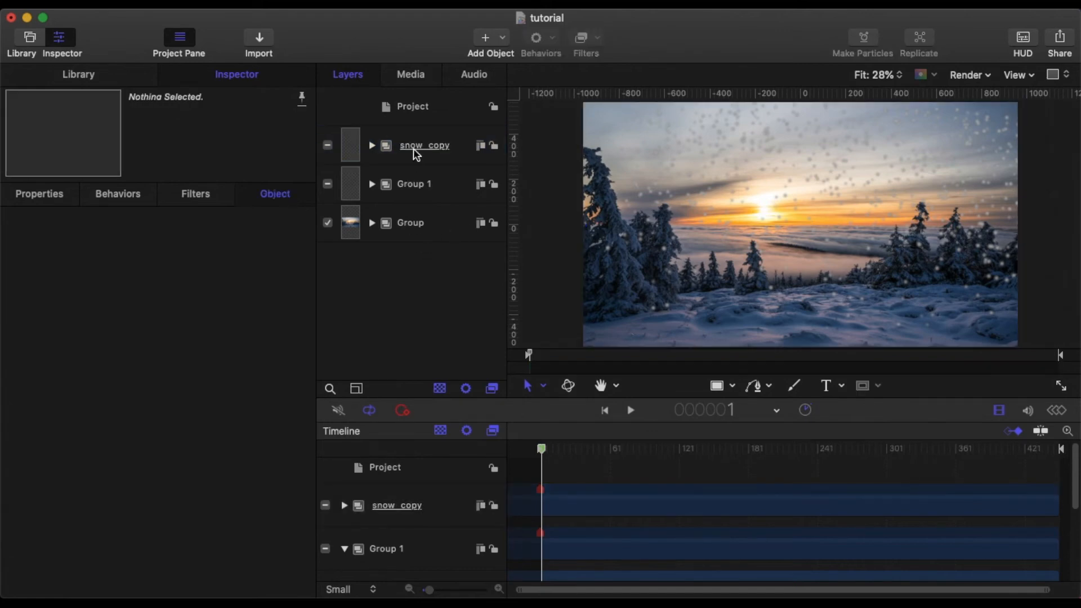
Set the birth rate to 40 and the initial number to 30 for the emitter in the duplicated snow group
left_click(416, 154)
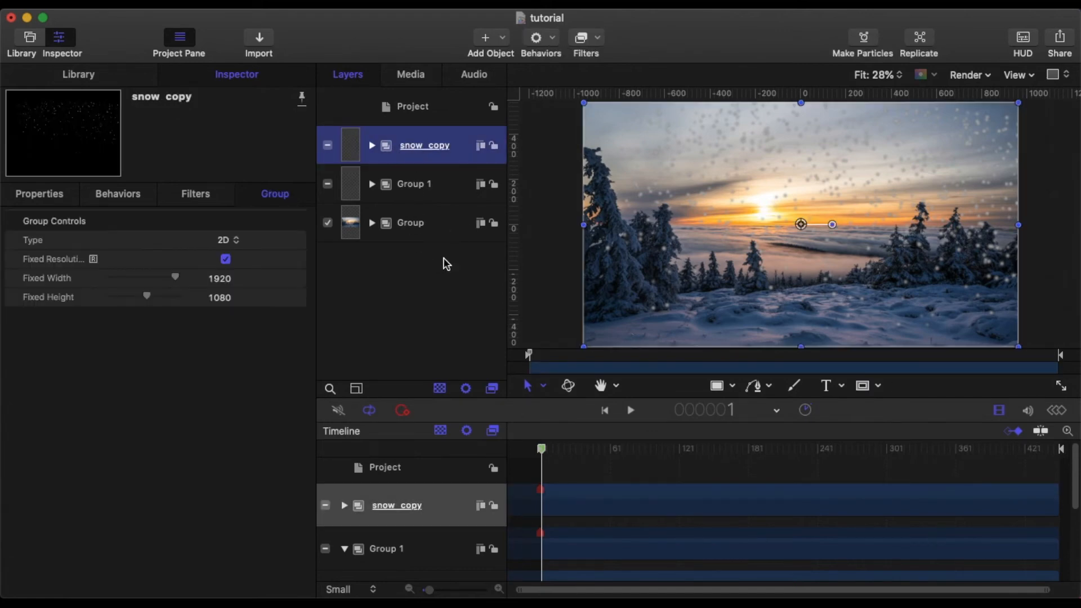
left_click(372, 146)
left_click(422, 187)
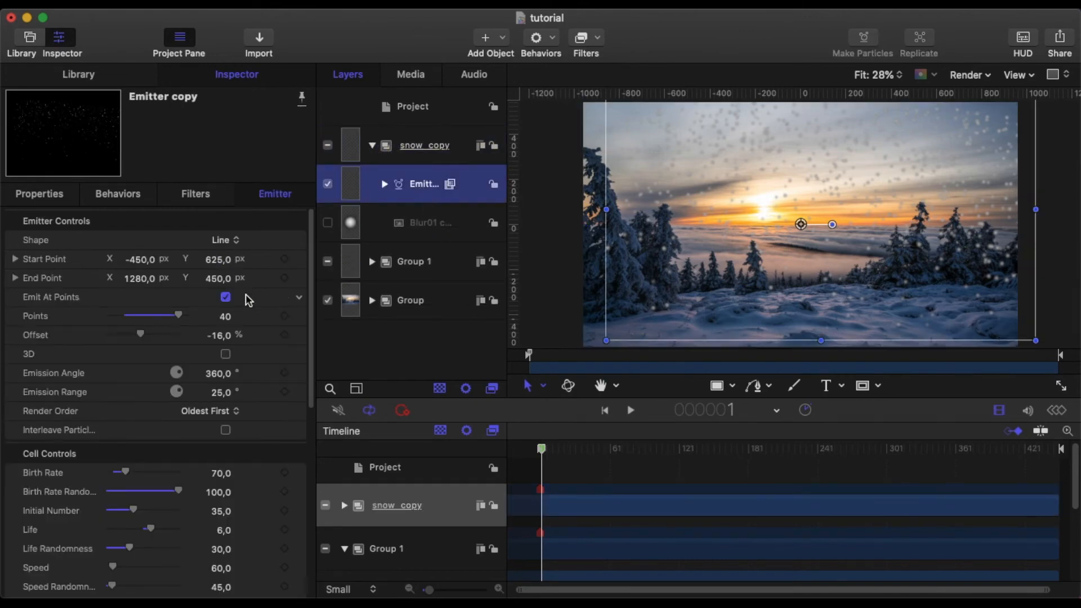
scroll(224, 307, "down", 6)
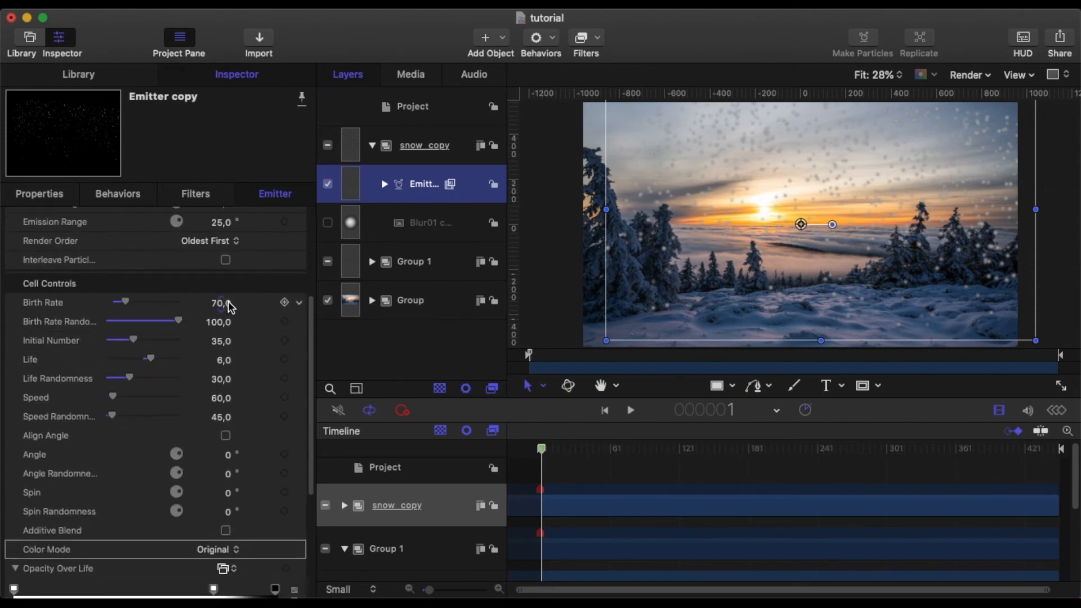
left_click(219, 236)
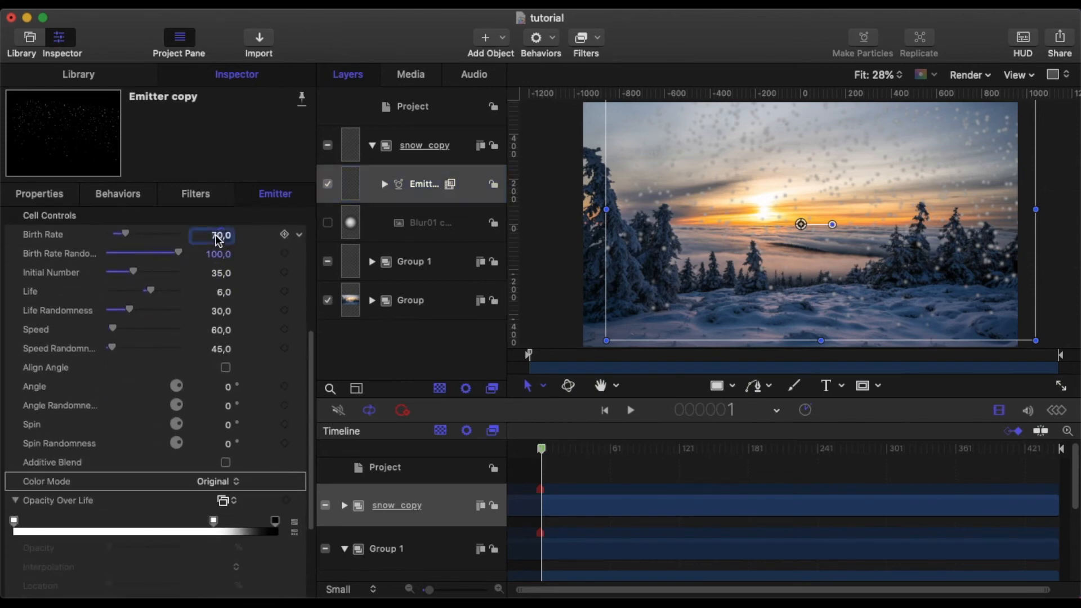
type("40")
left_click(220, 274)
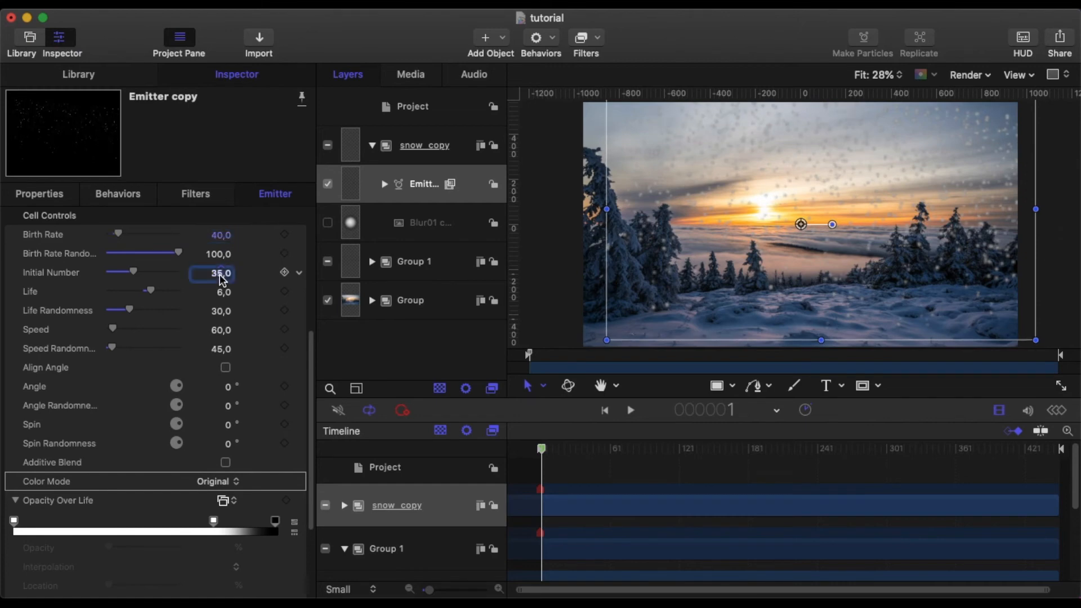
type("30")
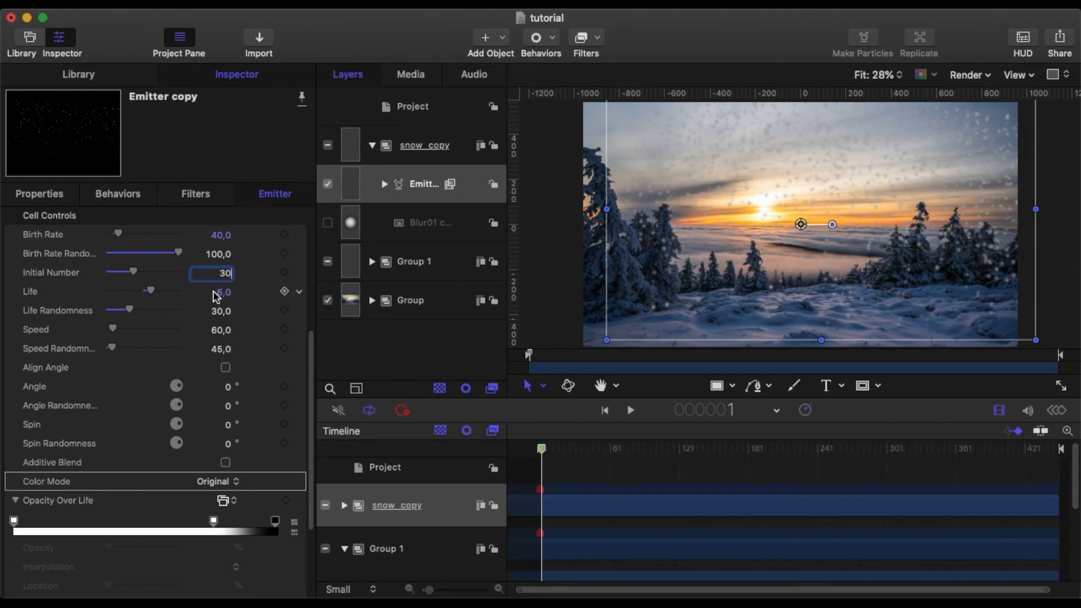
Set the duplicated emitter's particle speed to 55 and its speed randomness to 120
left_click(219, 331)
type("5")
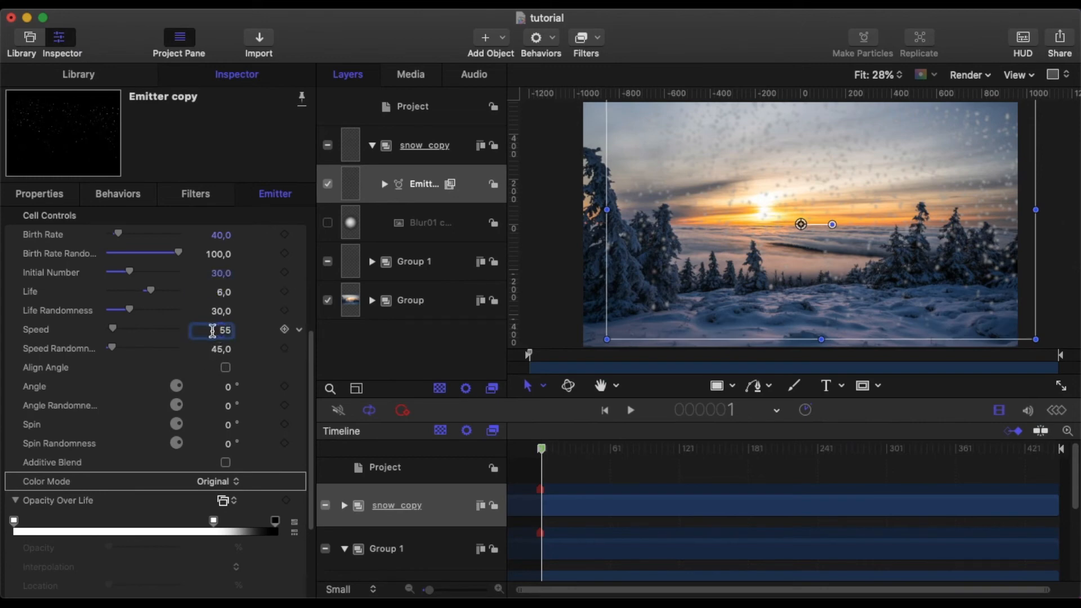
type("5")
left_click(221, 350)
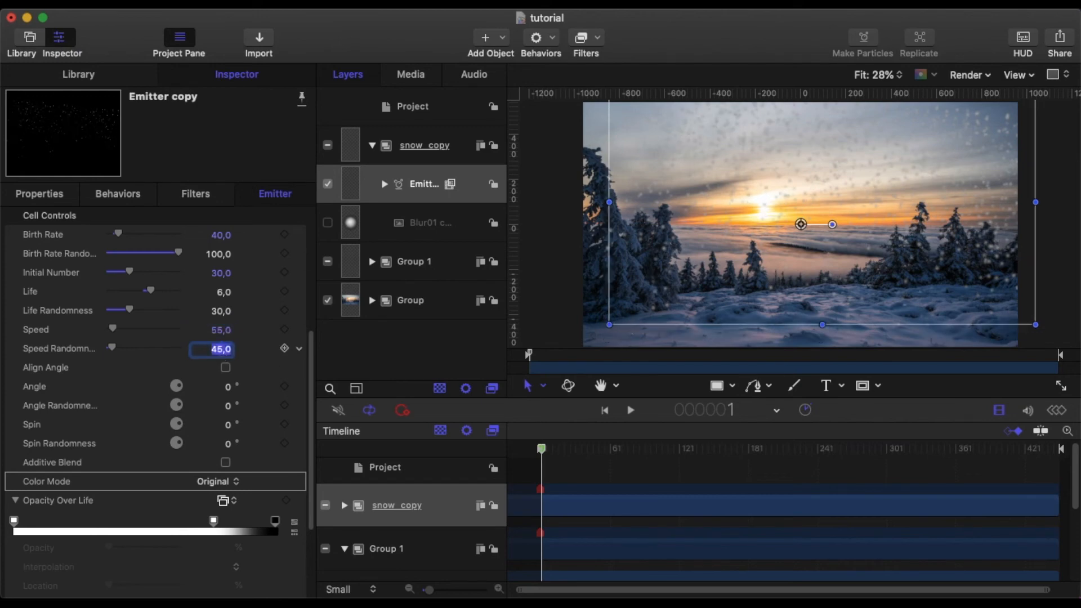
type("120")
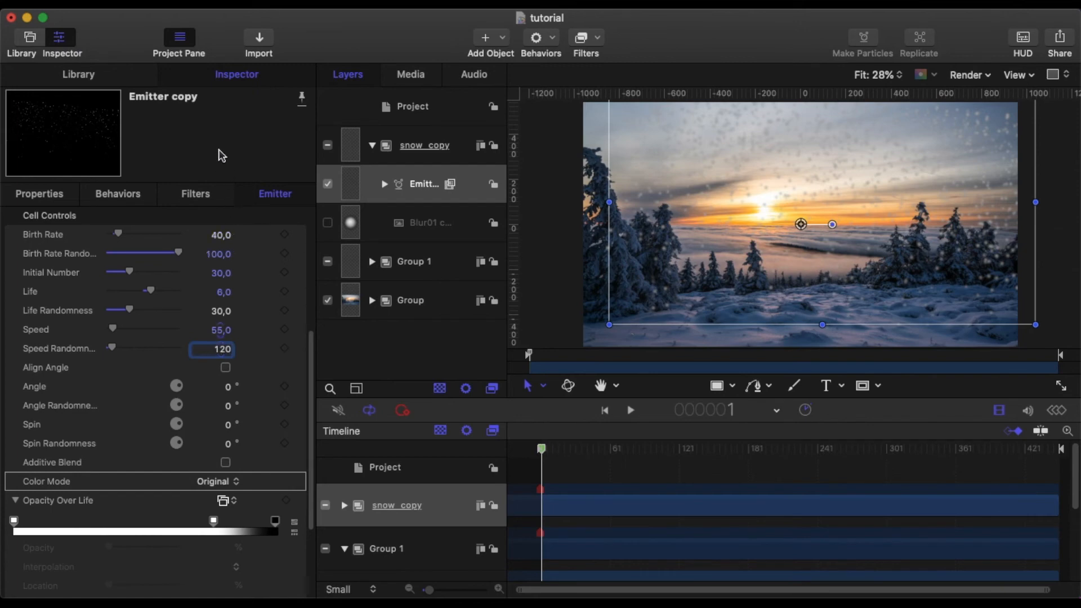
key("Return")
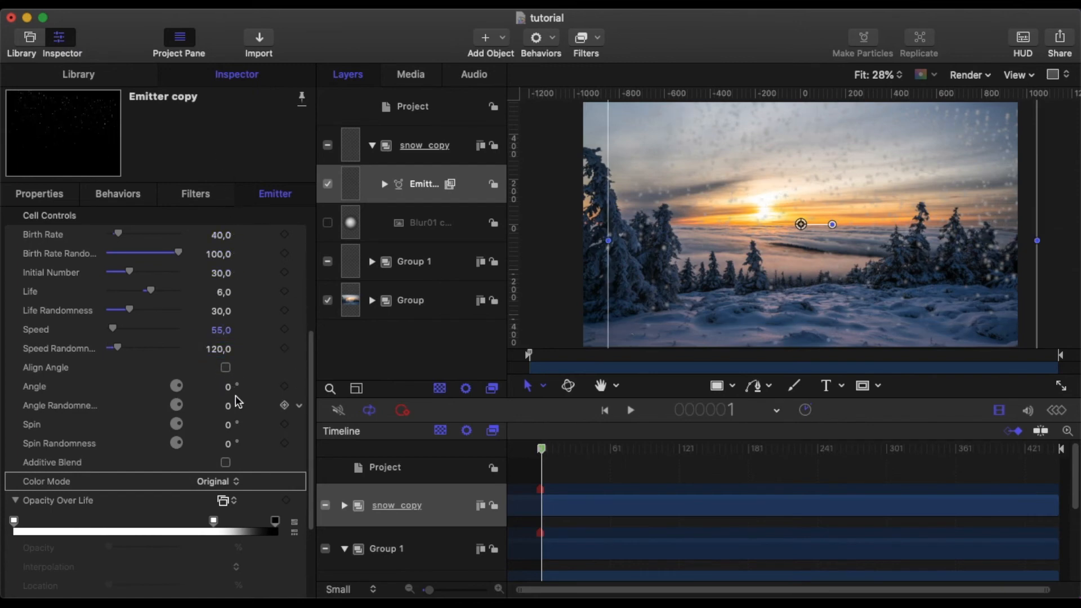
Set the duplicated emitter's particle scale to 50% and its scale randomness to 35
scroll(234, 402, "down", 5)
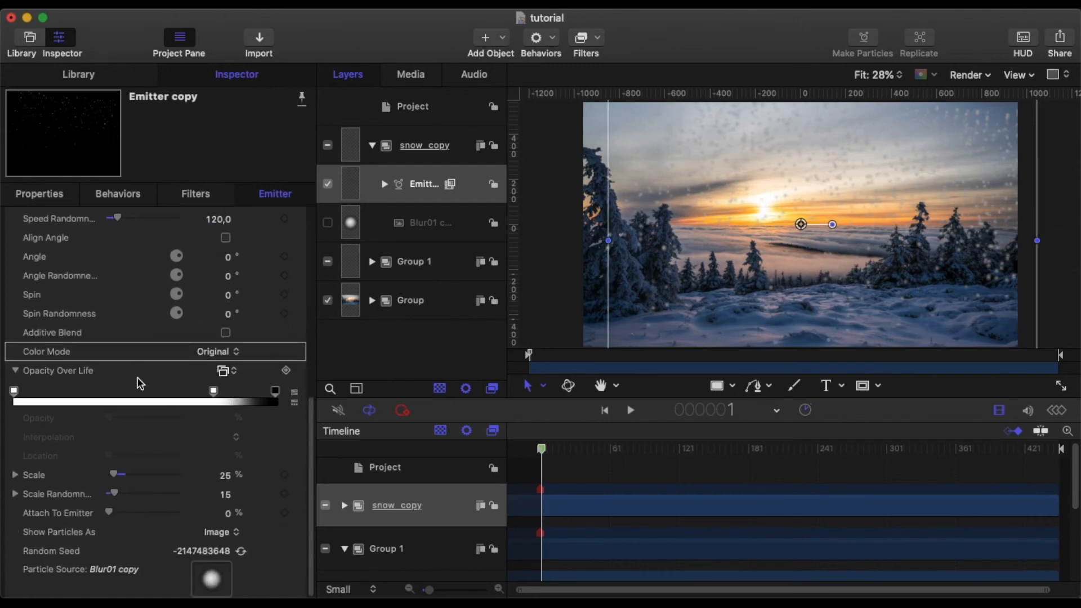
left_click(225, 476)
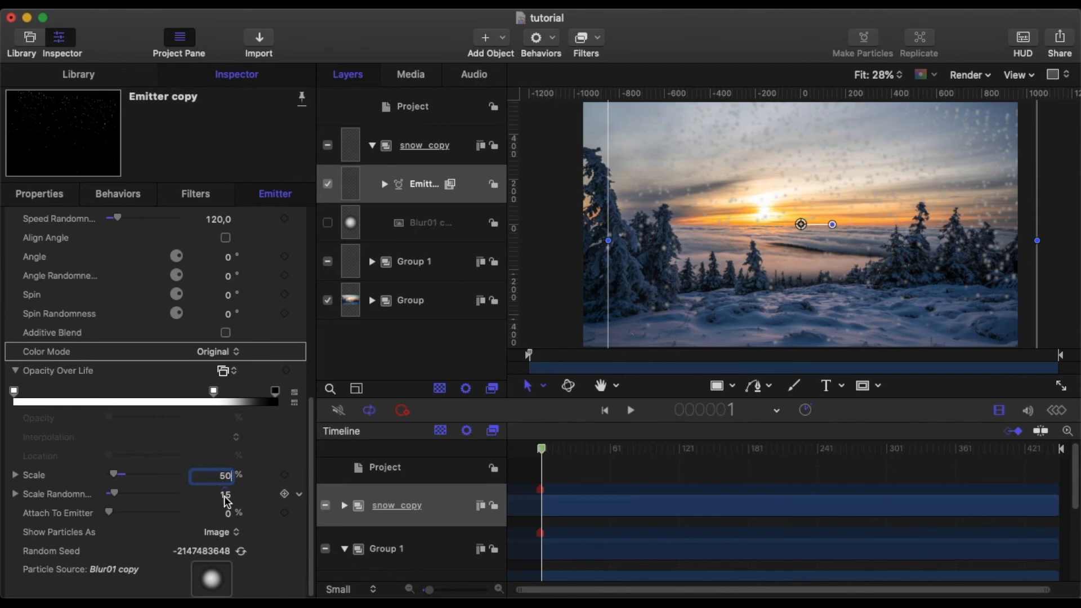
left_click(226, 495)
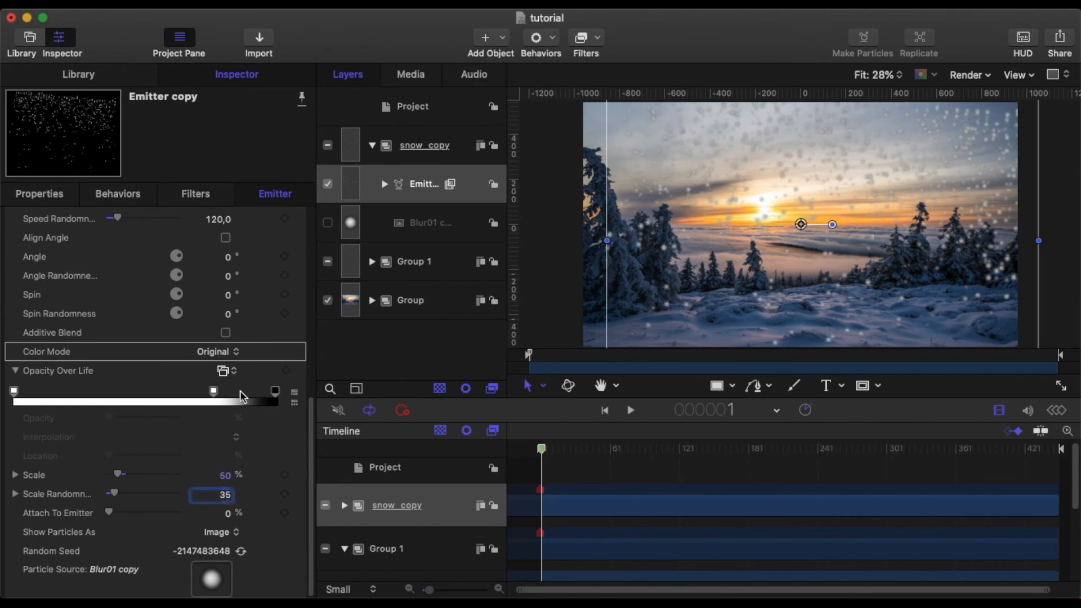
Generate a new random seed for the duplicated emitter twice to vary its particle pattern
scroll(276, 352, "up", 8)
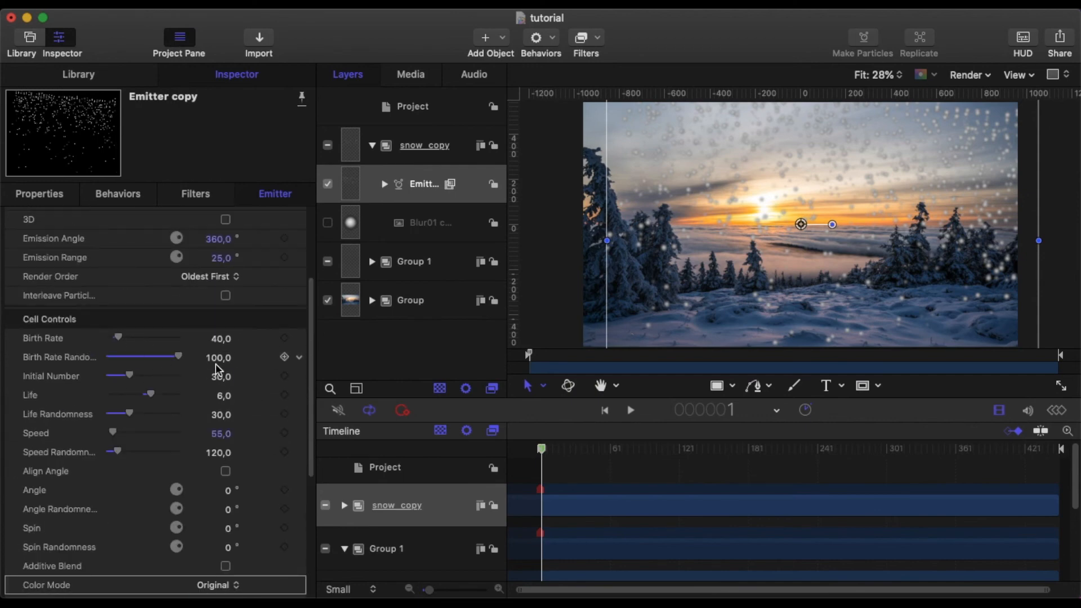
scroll(236, 371, "down", 8)
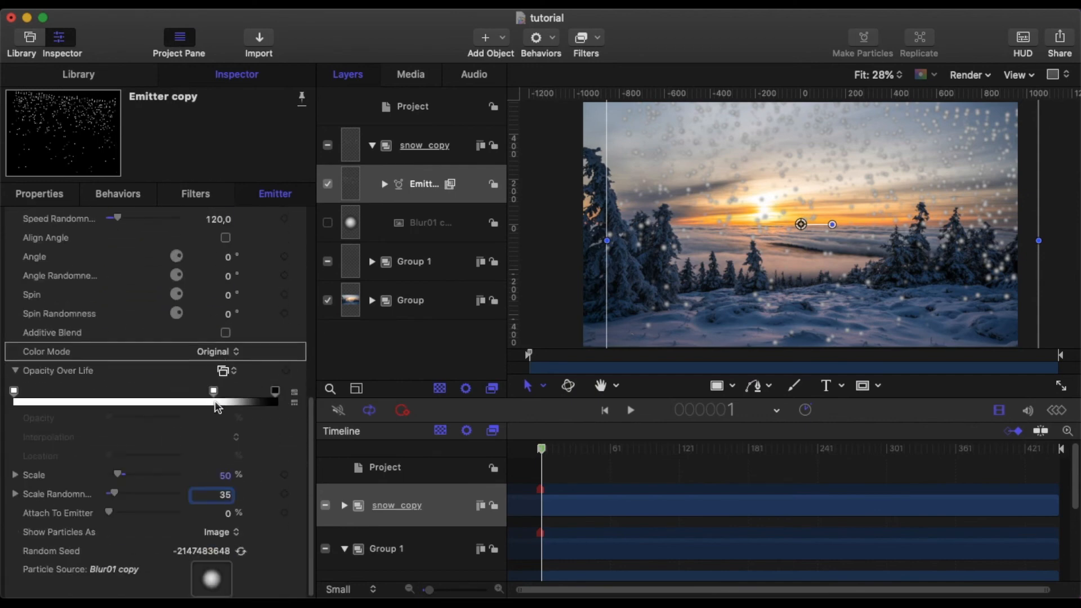
left_click(241, 551)
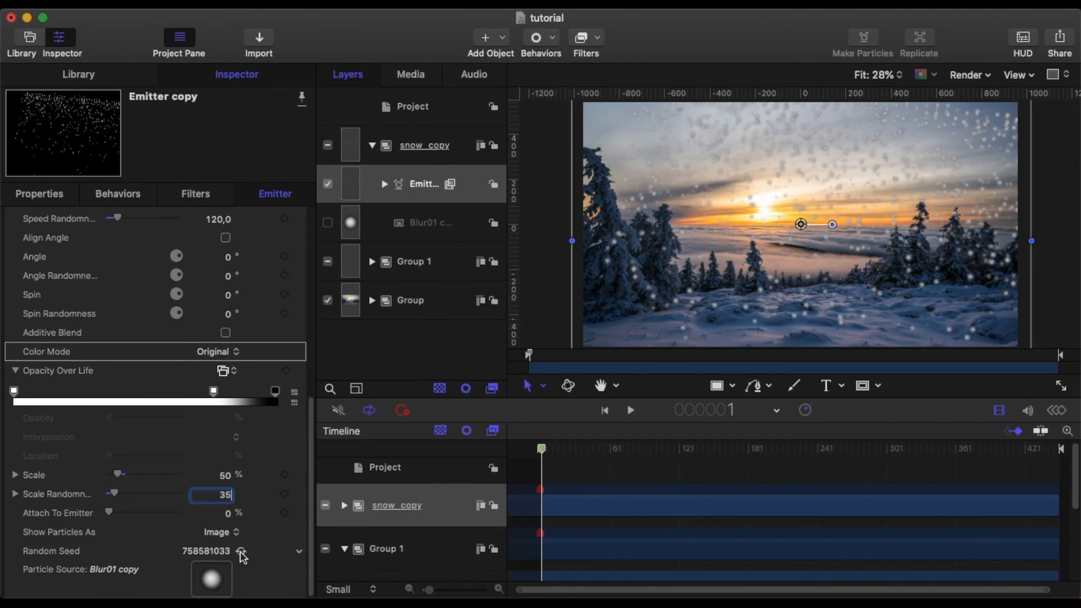
left_click(242, 552)
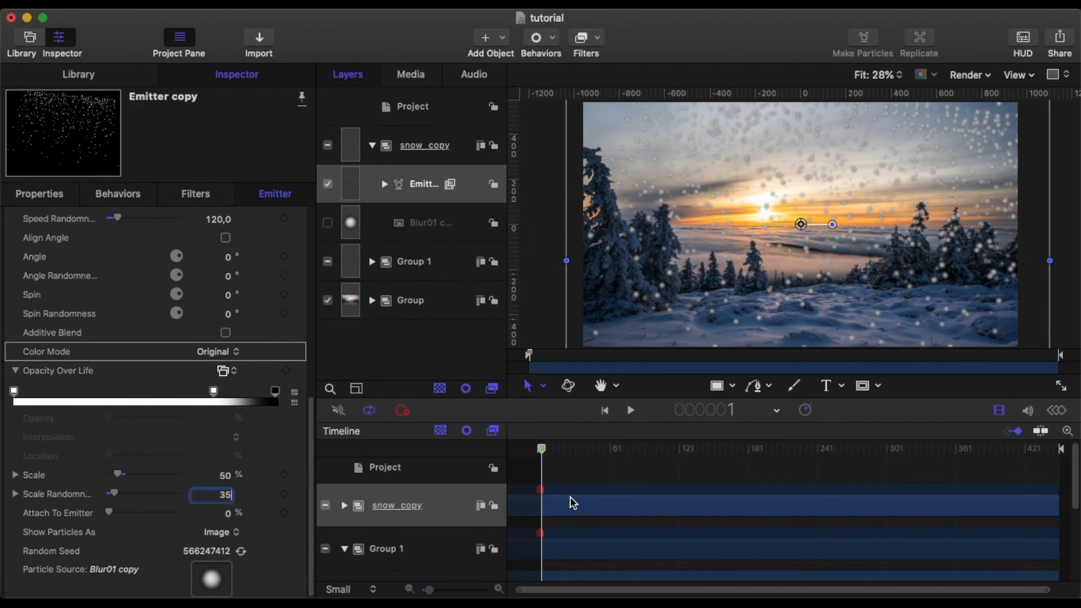